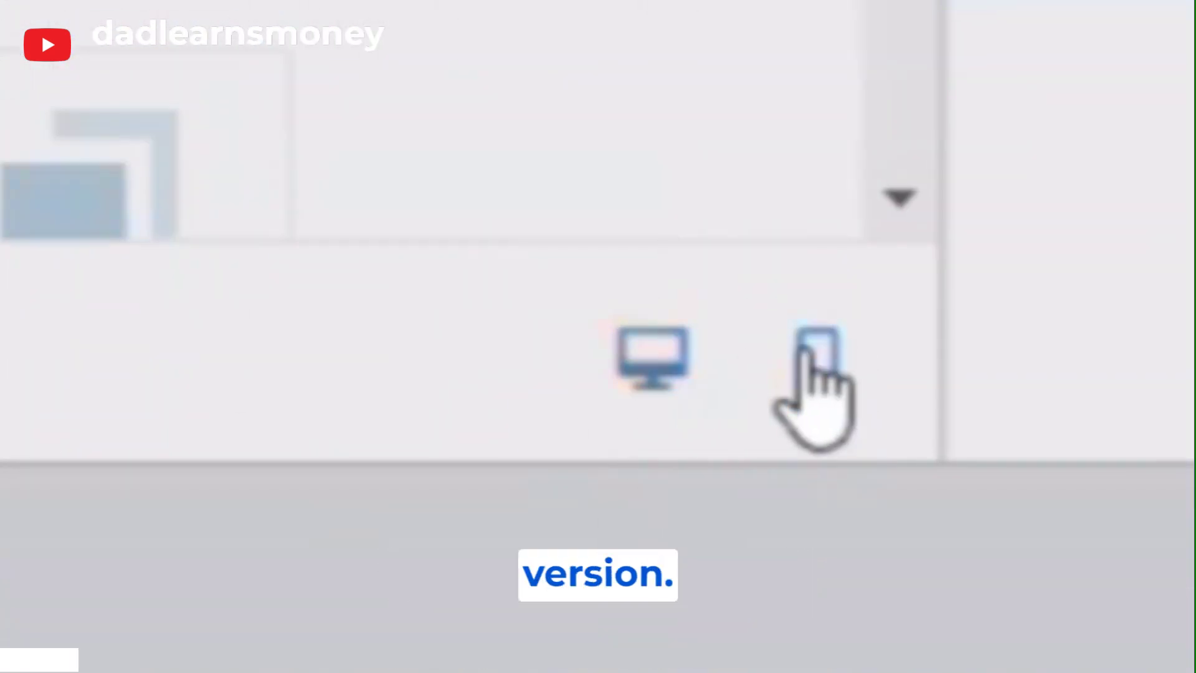
- Preview the page template in mobile view and return to desktop view
left_click(806, 352)
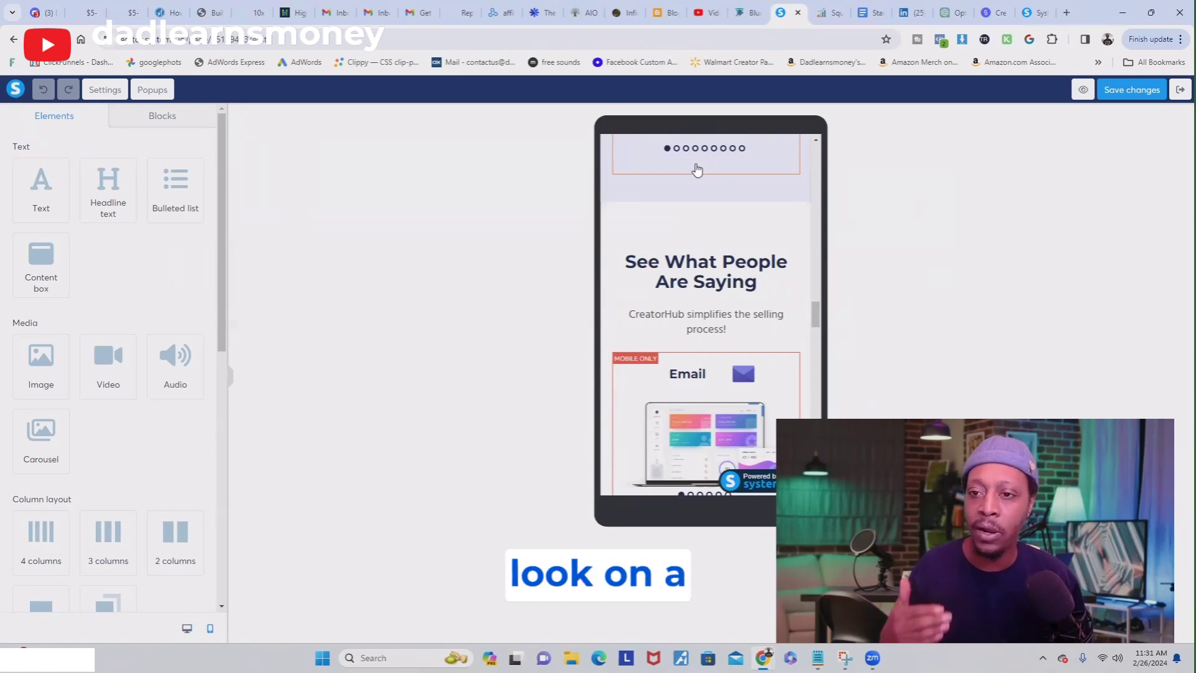
left_click(187, 628)
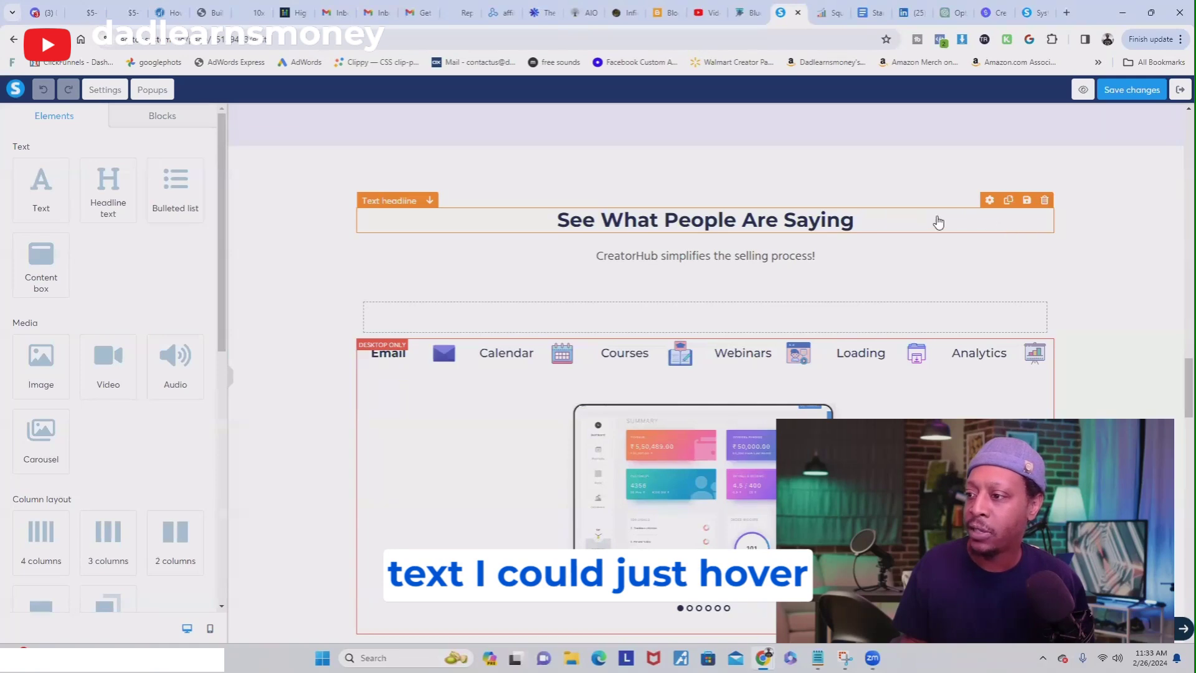
- Delete the "See What People Are Saying" headline and the row containing the text "CreatorHub simplifies the selling process!"
left_click(1045, 200)
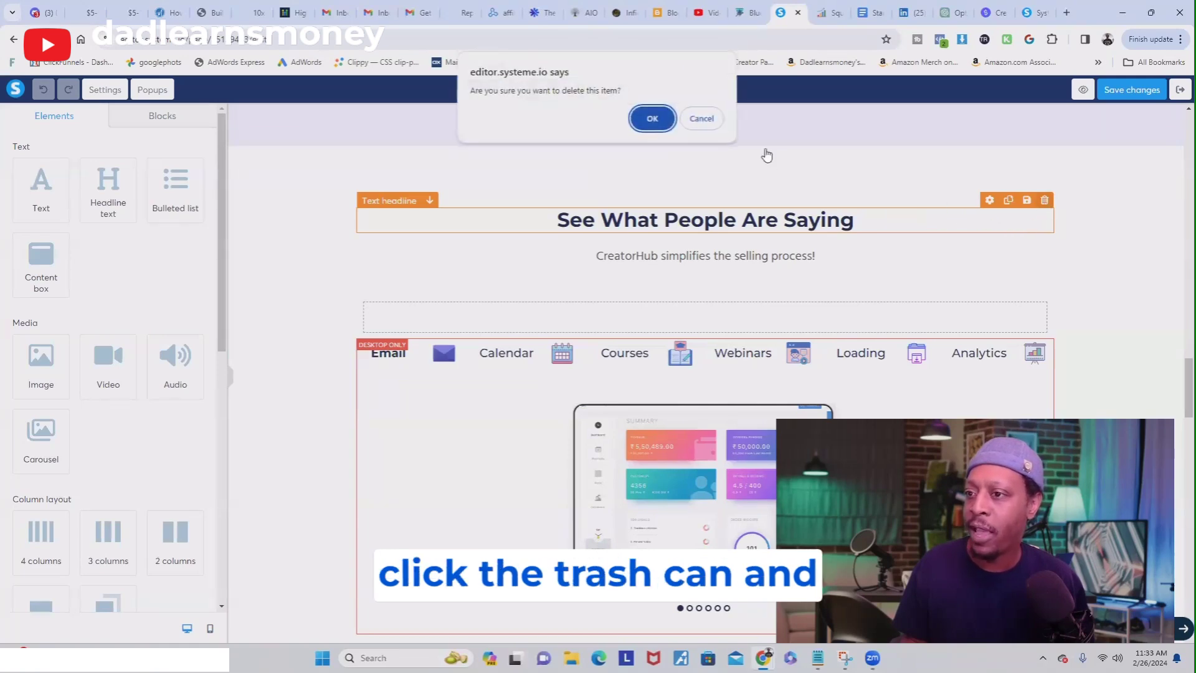
left_click(652, 120)
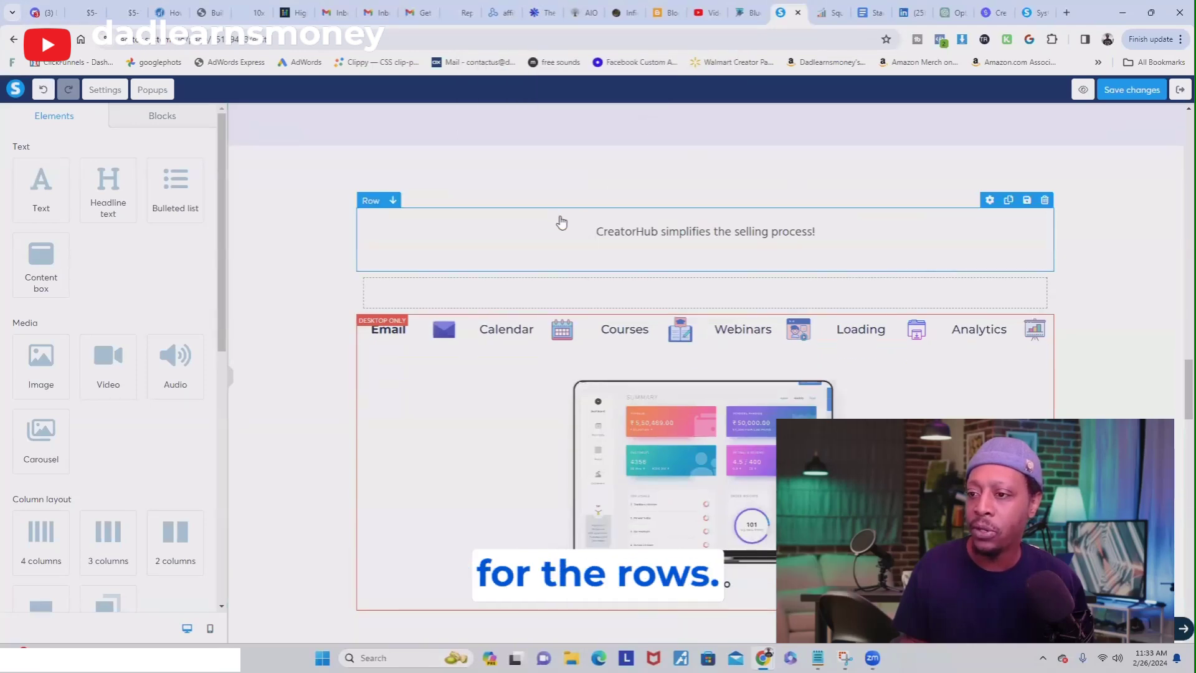
left_click(1045, 200)
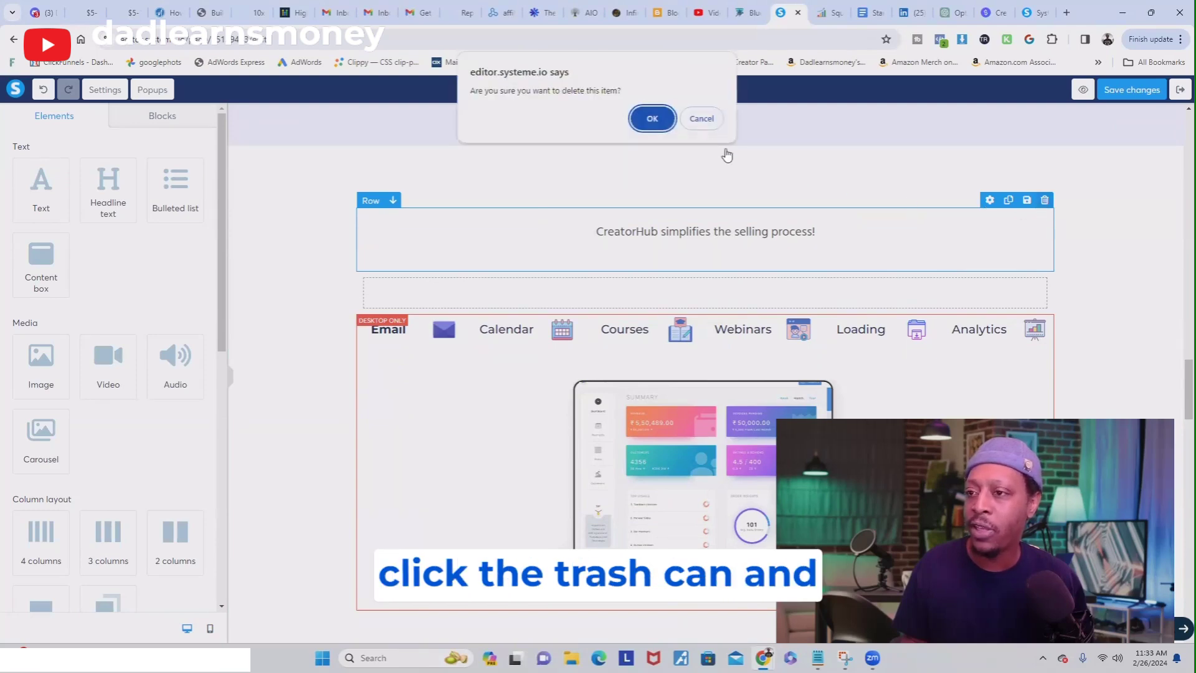
left_click(652, 118)
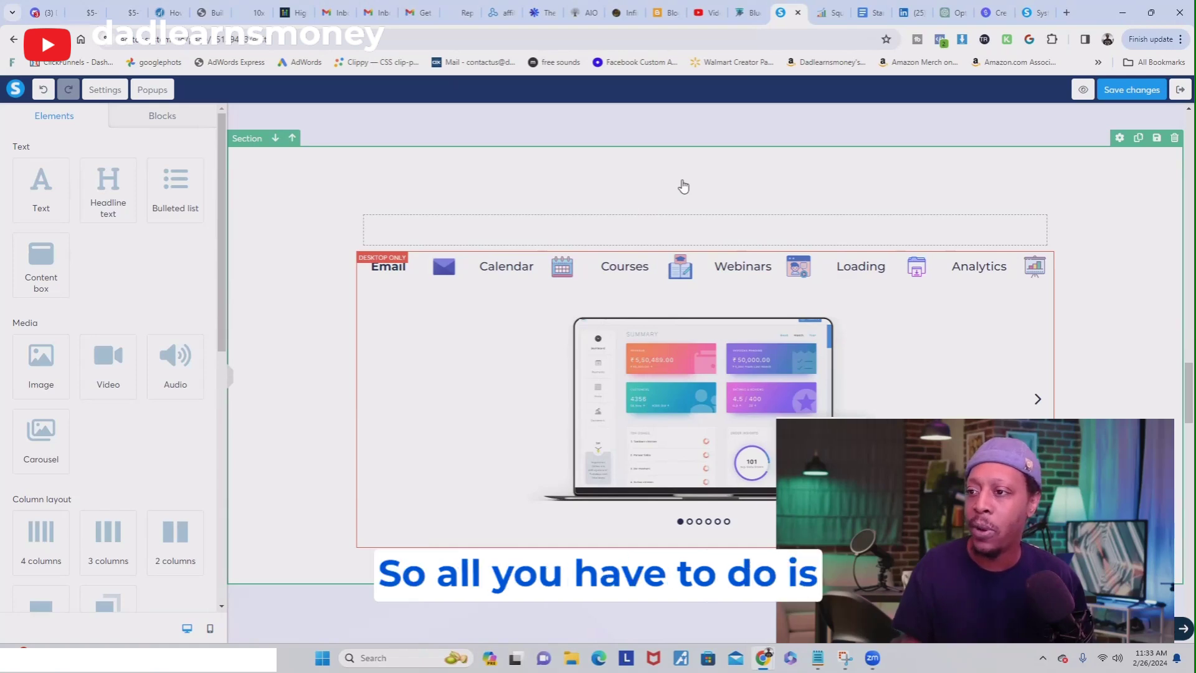
- Delete the section with the feature carousel and clear all remaining template sections from the page
left_click(1175, 138)
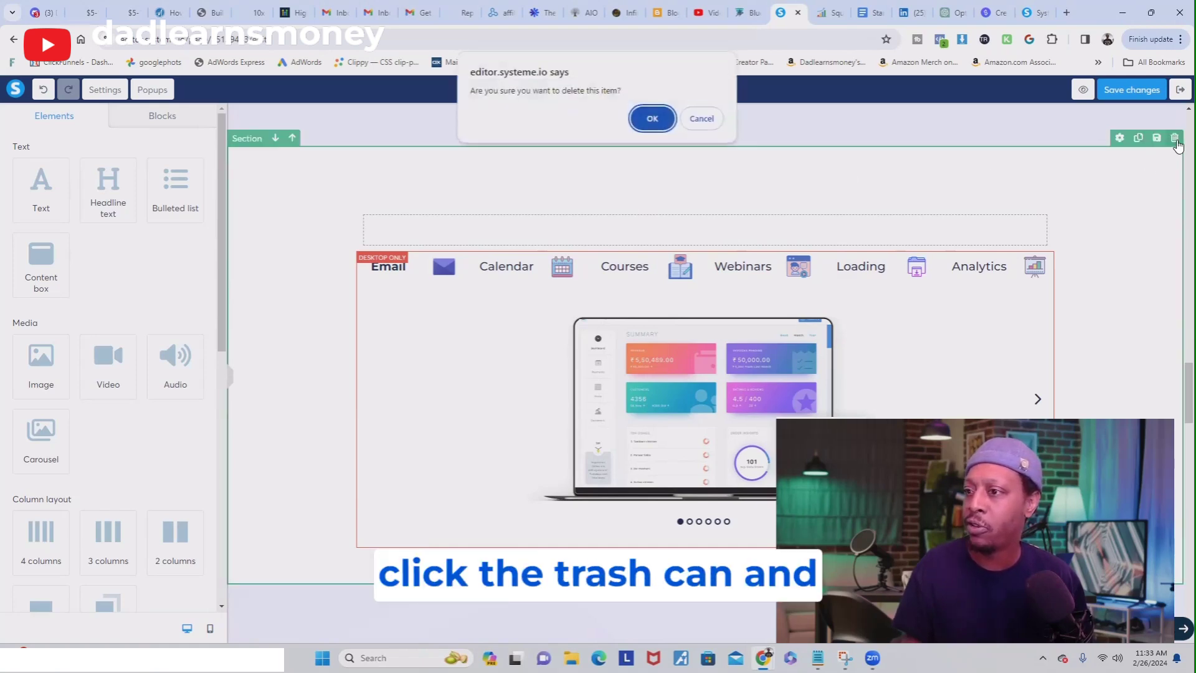
left_click(648, 119)
scroll(849, 162, "up", 1)
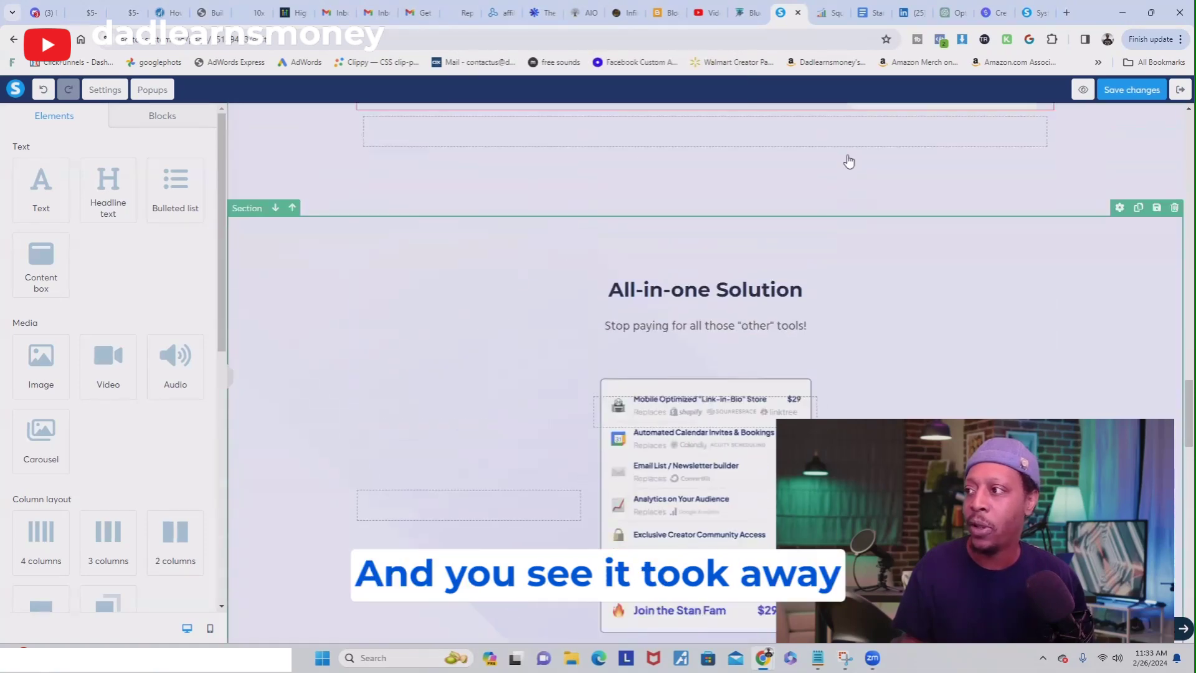
scroll(848, 161, "up", 10)
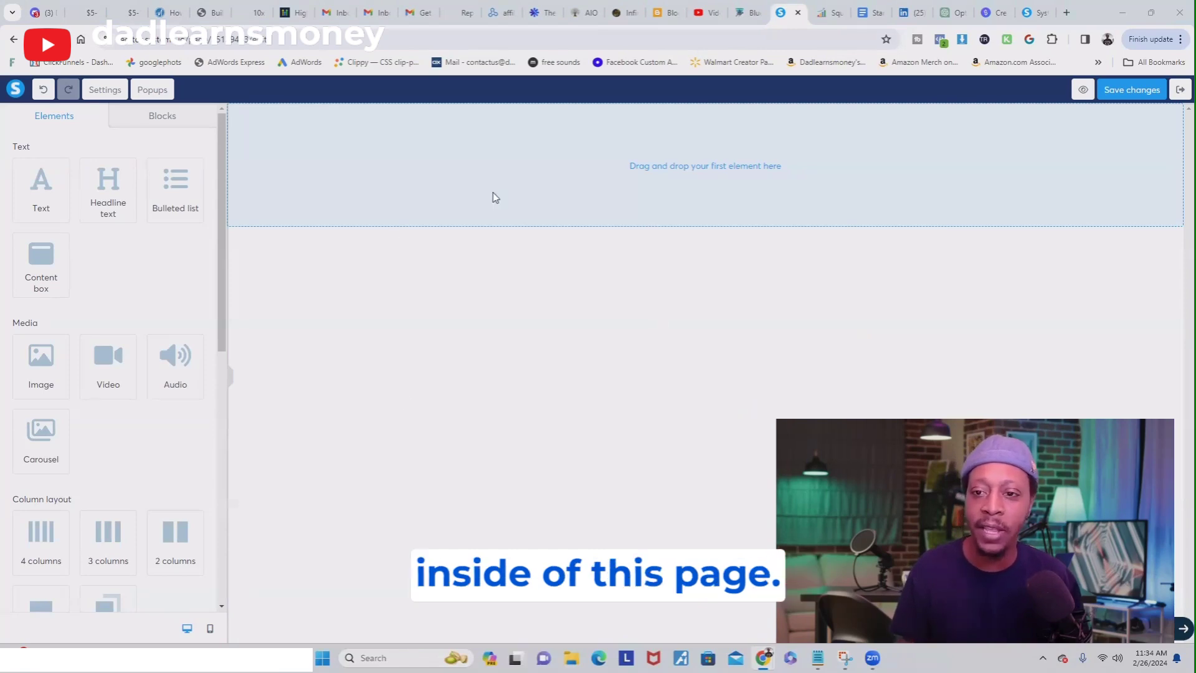
- In mobile view, add an image element and fill it with the uploaded "Simple Profile Photo Instagram Post (2)" picture
left_click(210, 630)
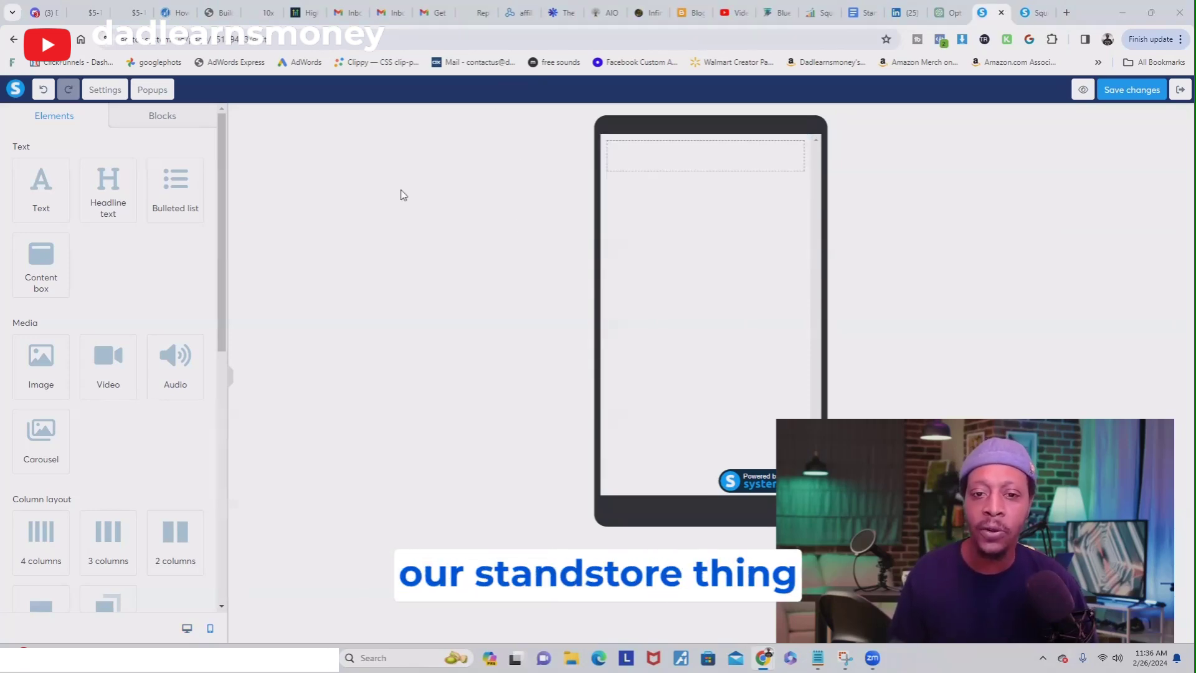
left_click(47, 365)
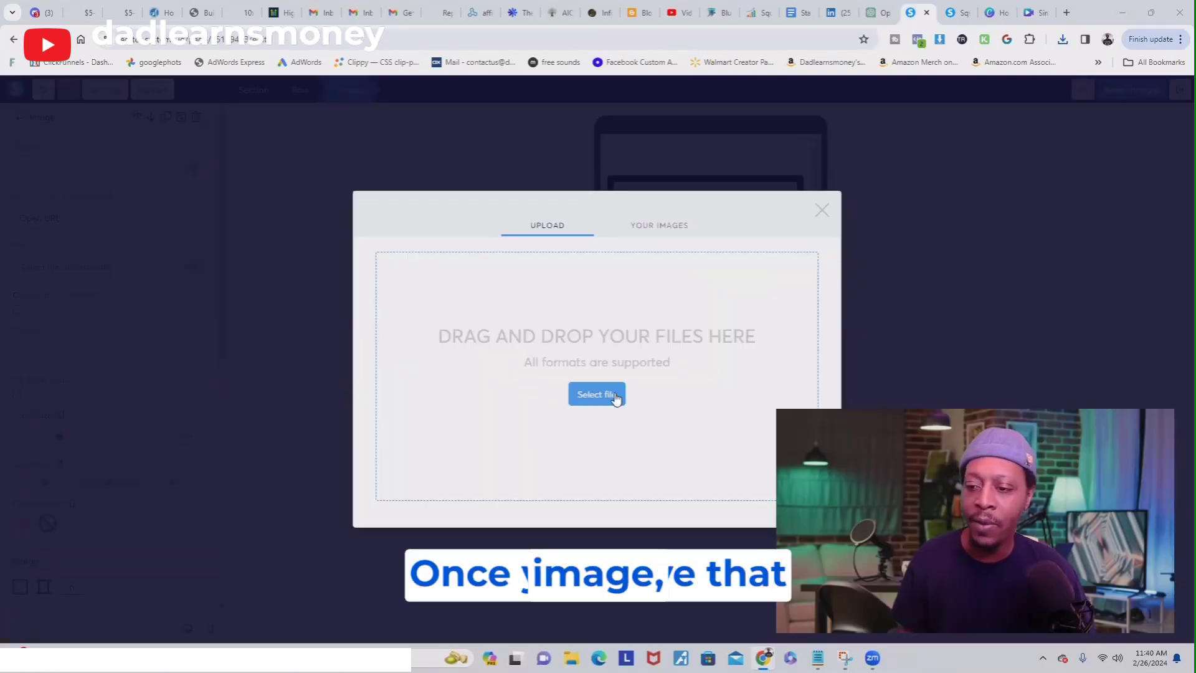
left_click(597, 395)
left_click(263, 148)
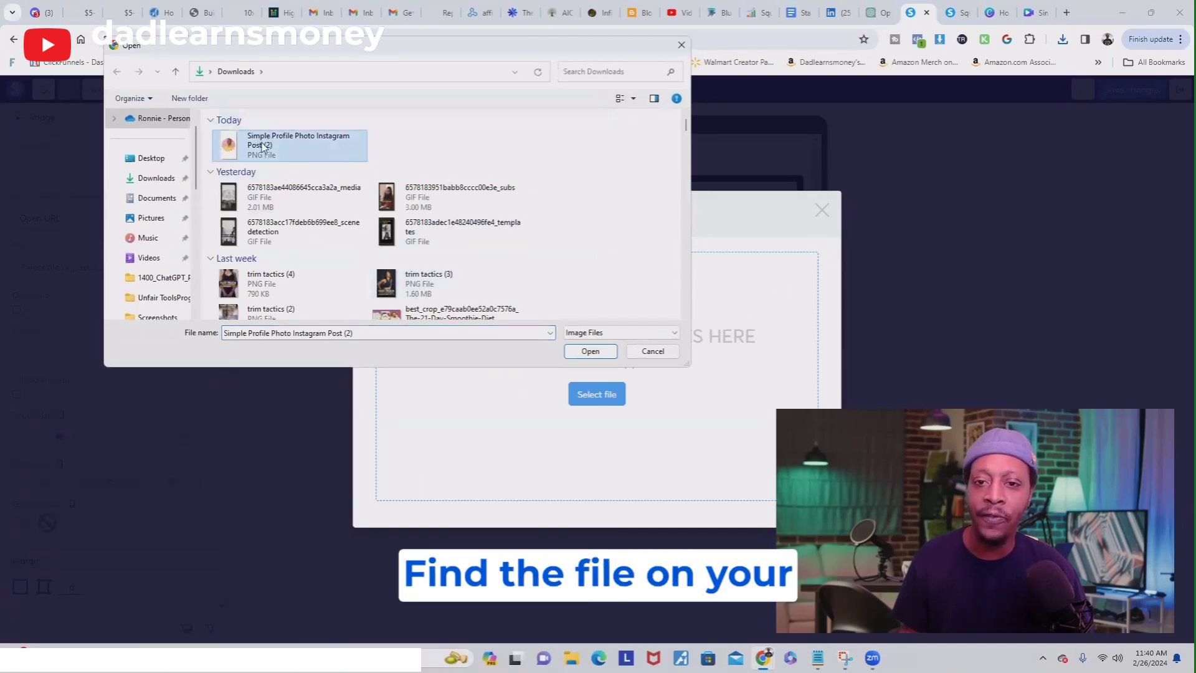
left_click(591, 350)
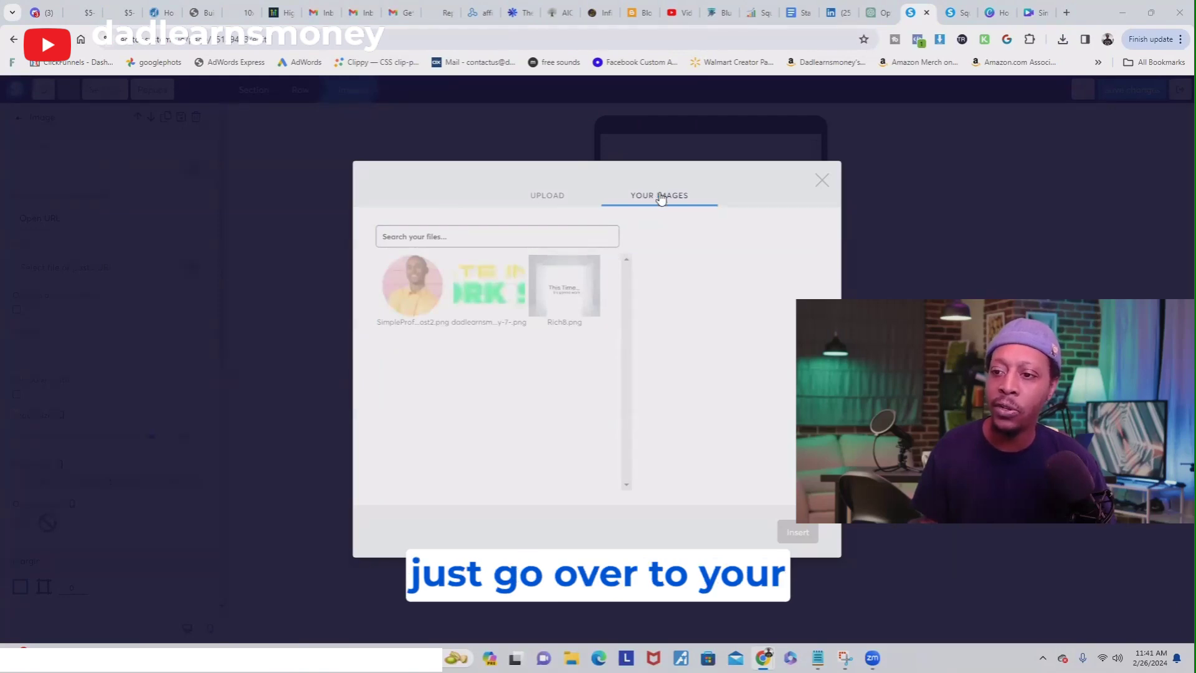
left_click(408, 286)
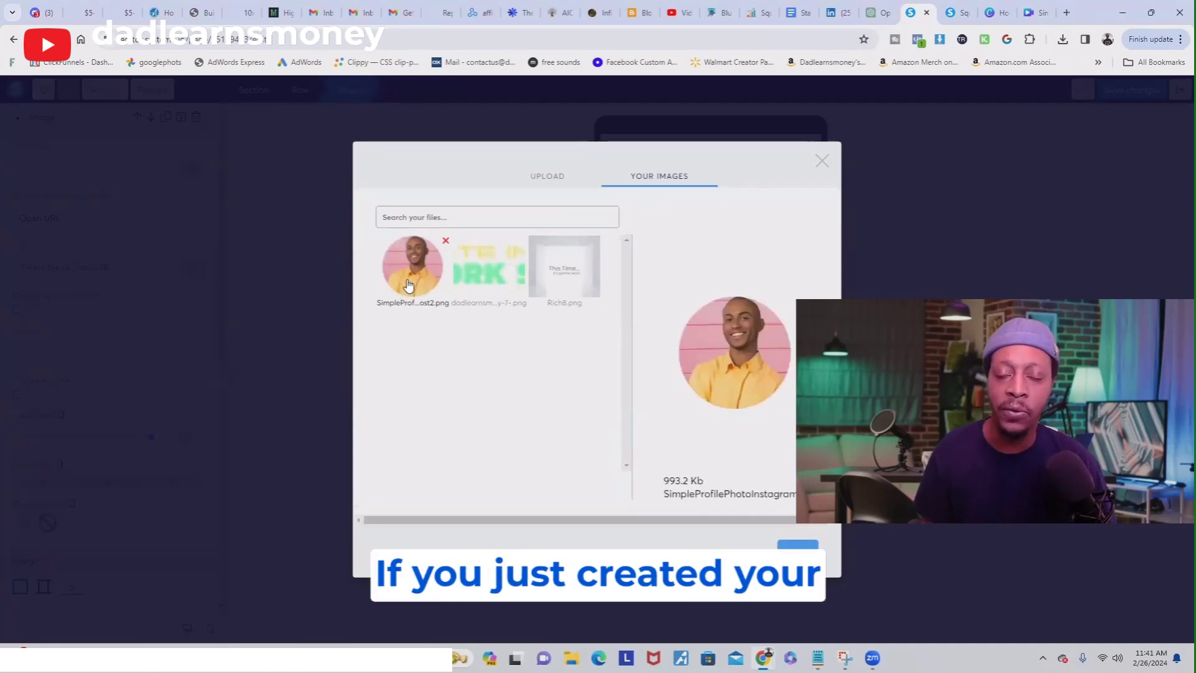
mouse_move(686, 369)
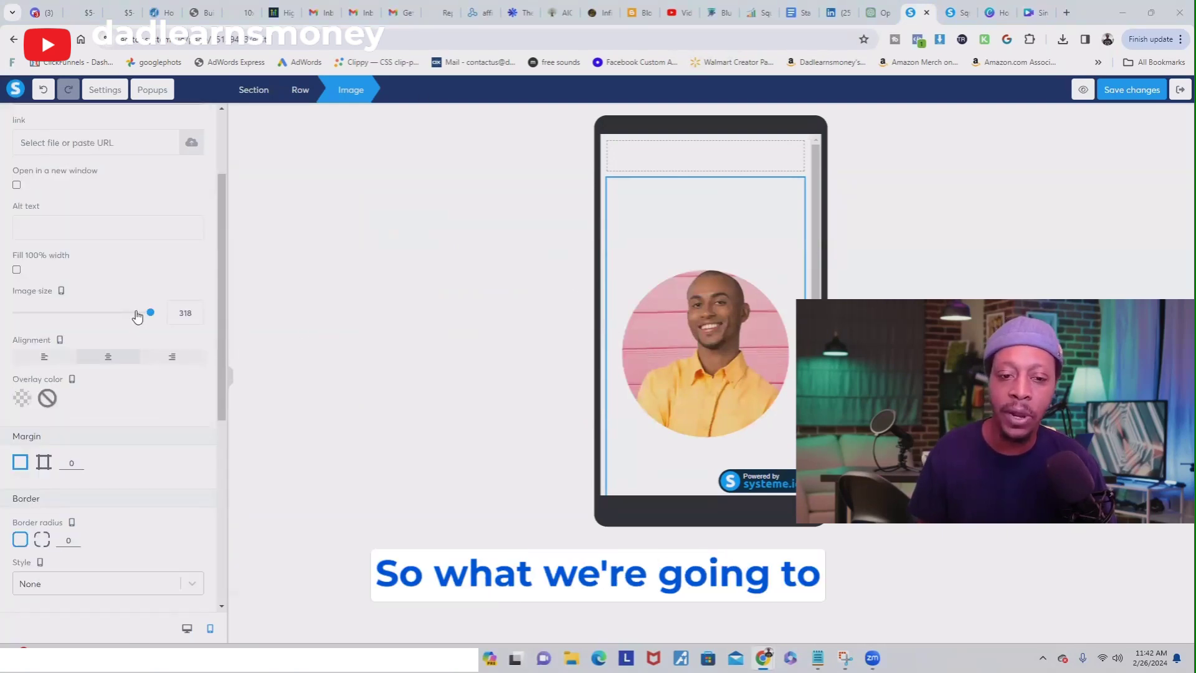
- Reduce the profile picture's image size to 82
scroll(77, 235, "up", 3)
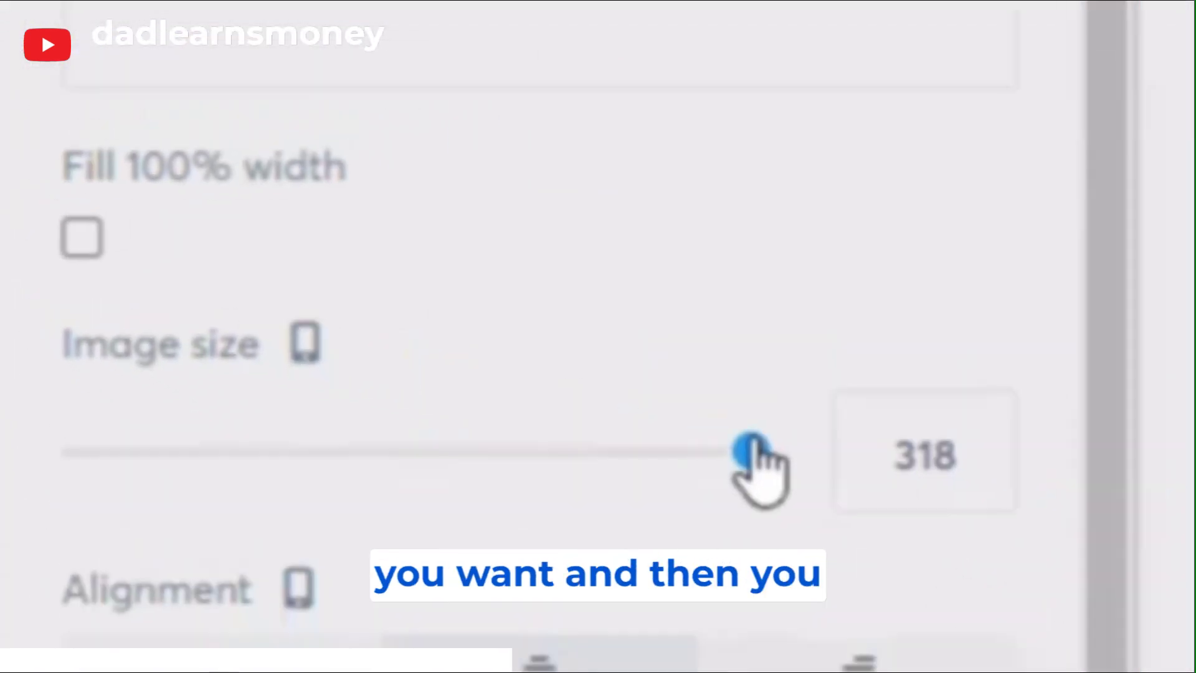
left_click_drag(754, 455, 355, 453)
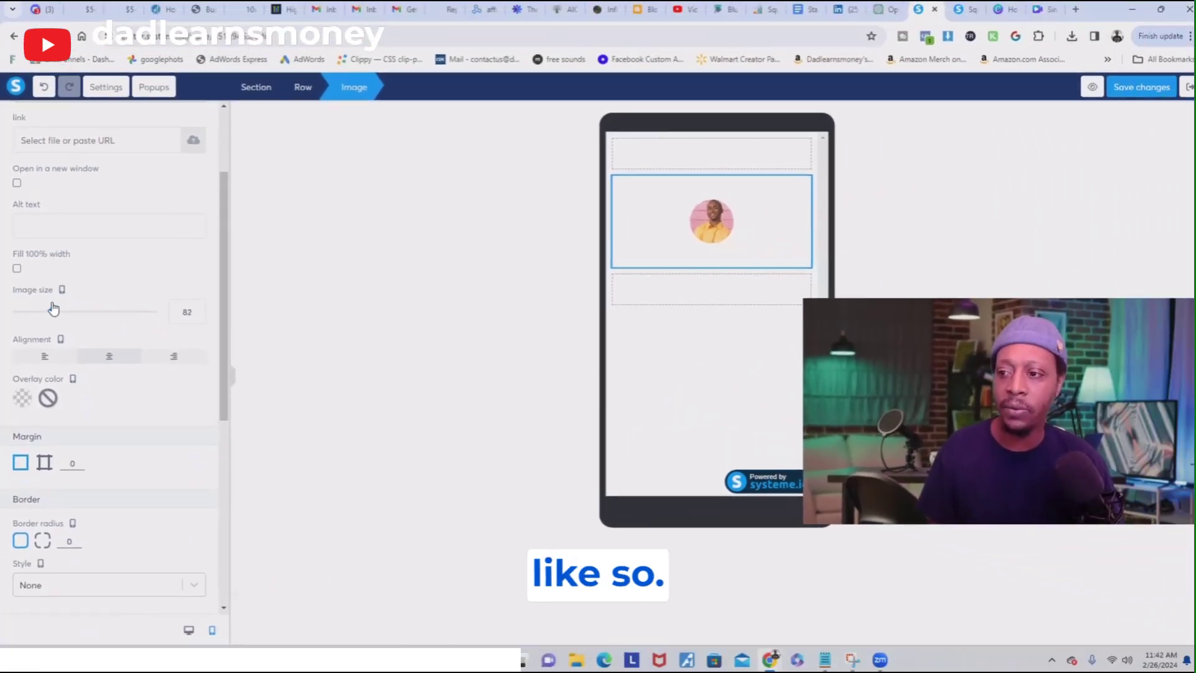
left_click(543, 158)
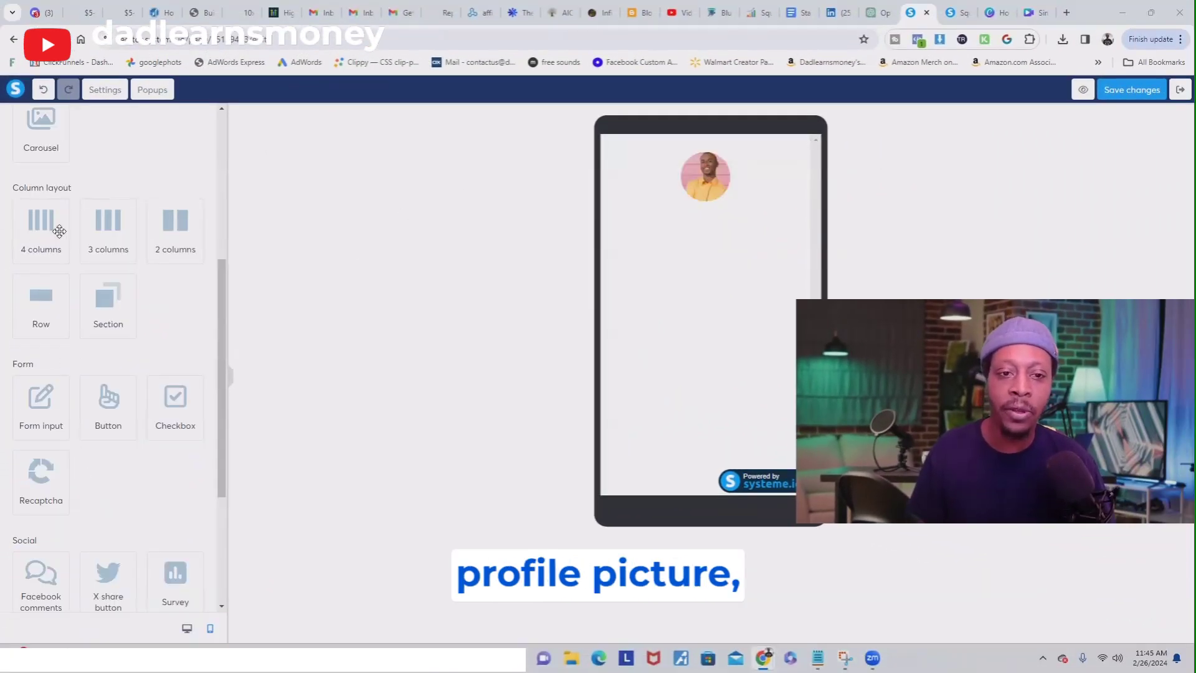
- Add an empty row directly beneath the profile picture
scroll(60, 231, "up", 5)
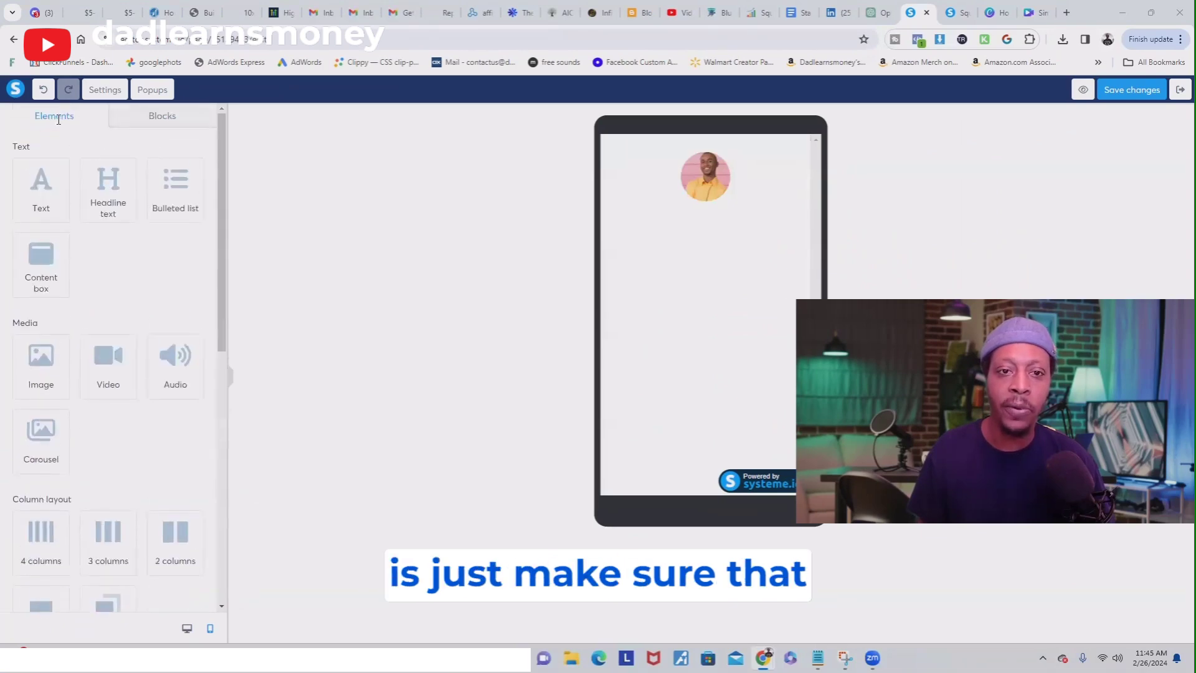
scroll(84, 233, "down", 3)
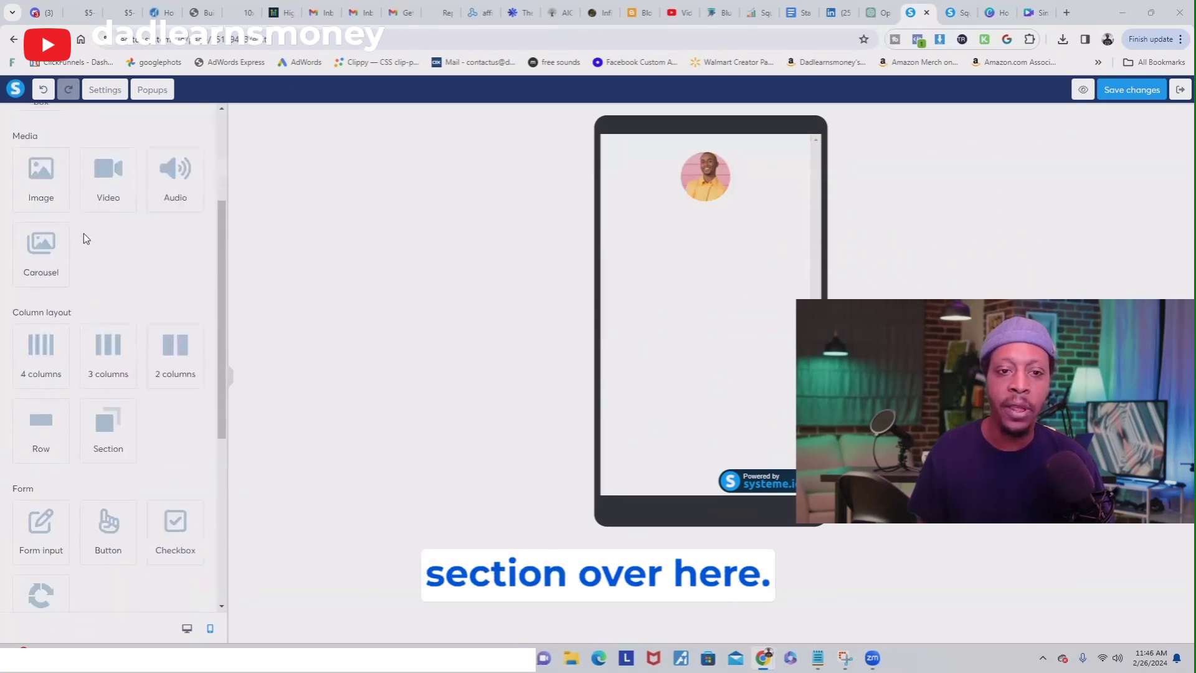
scroll(82, 229, "down", 3)
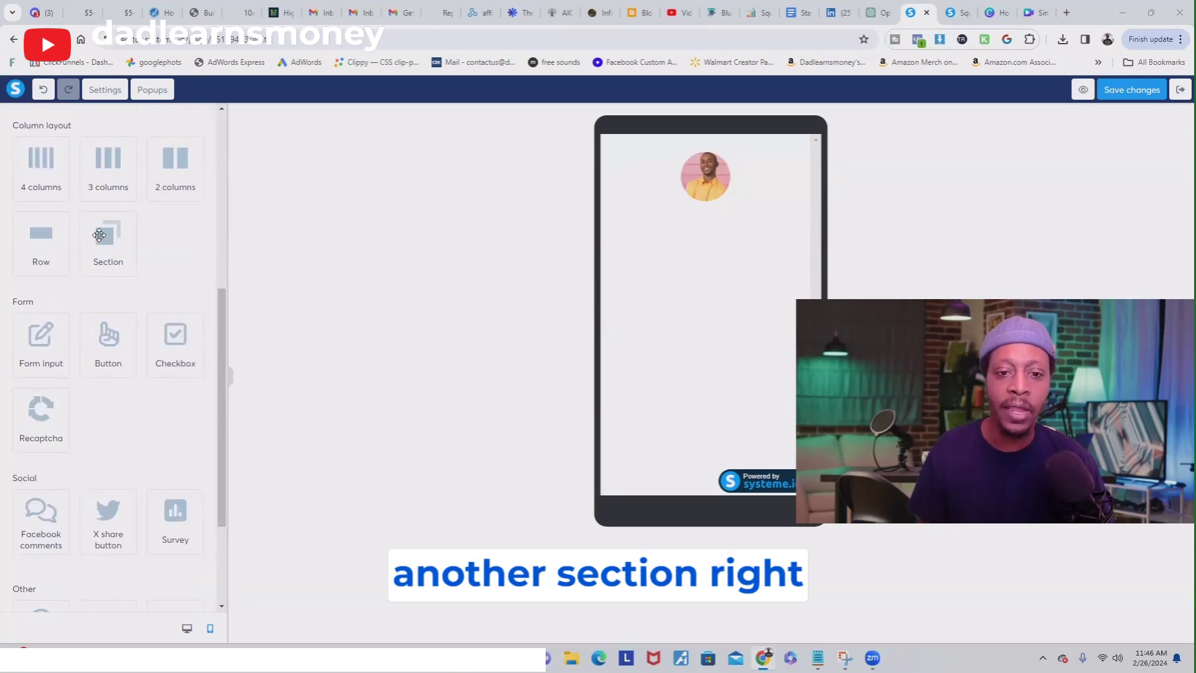
scroll(40, 379, "up", 2)
left_click_drag(42, 360, 623, 261)
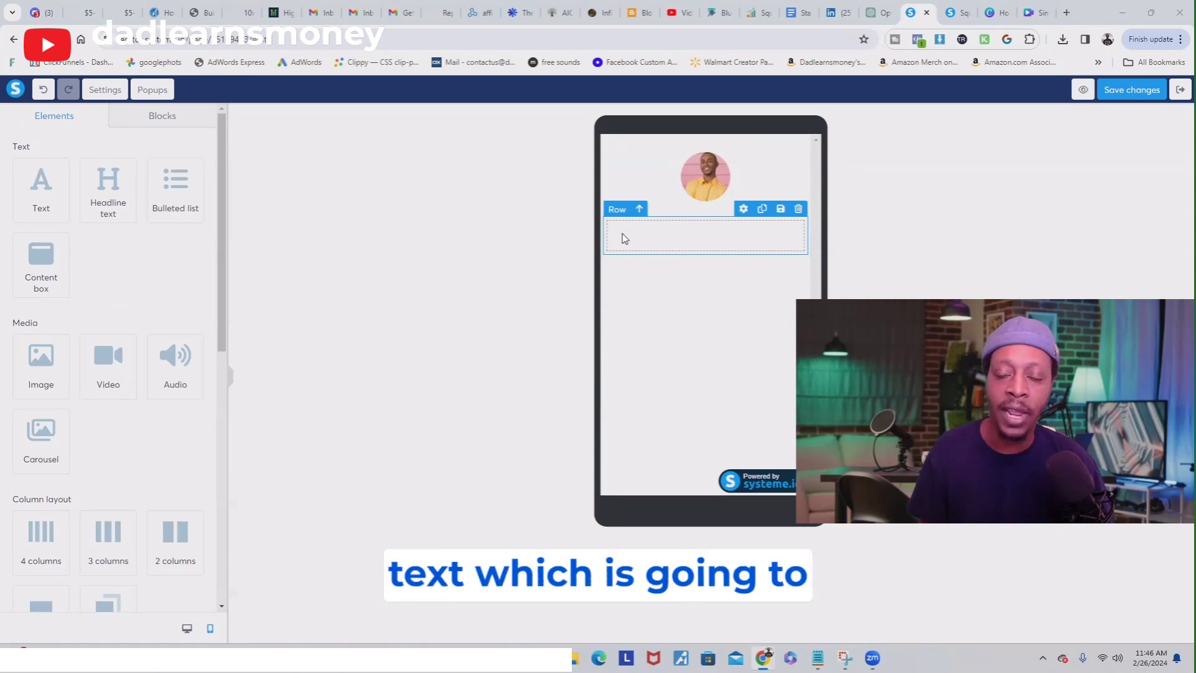
left_click(44, 197)
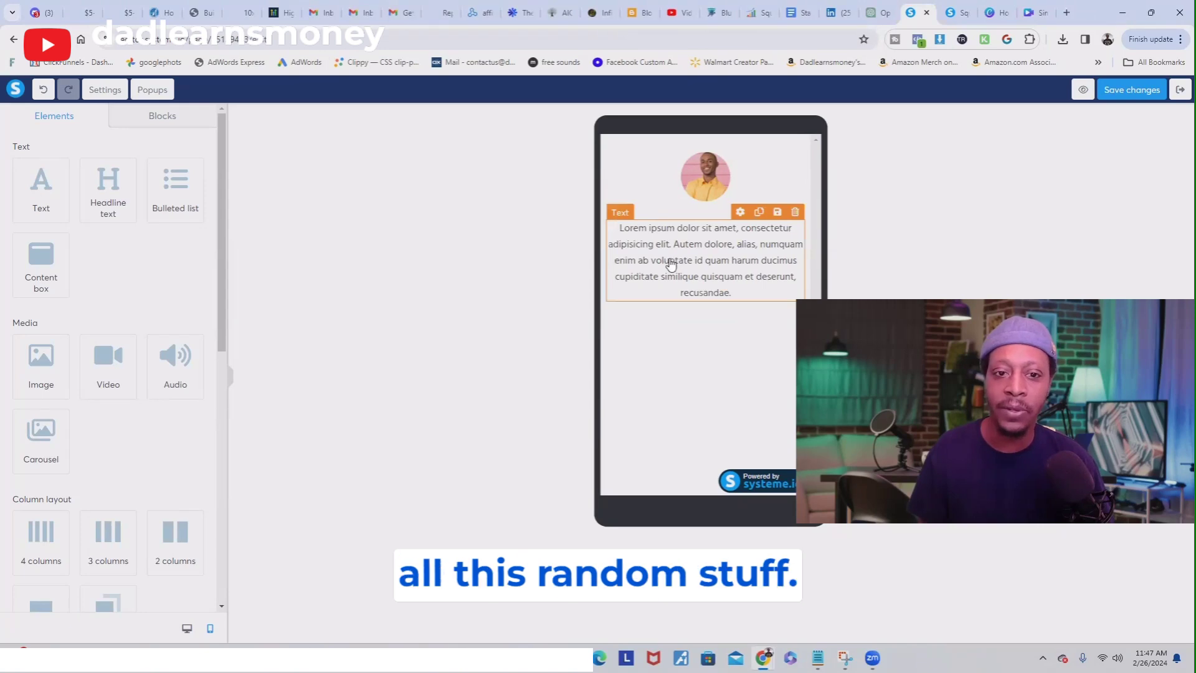
left_click(795, 213)
left_click(636, 121)
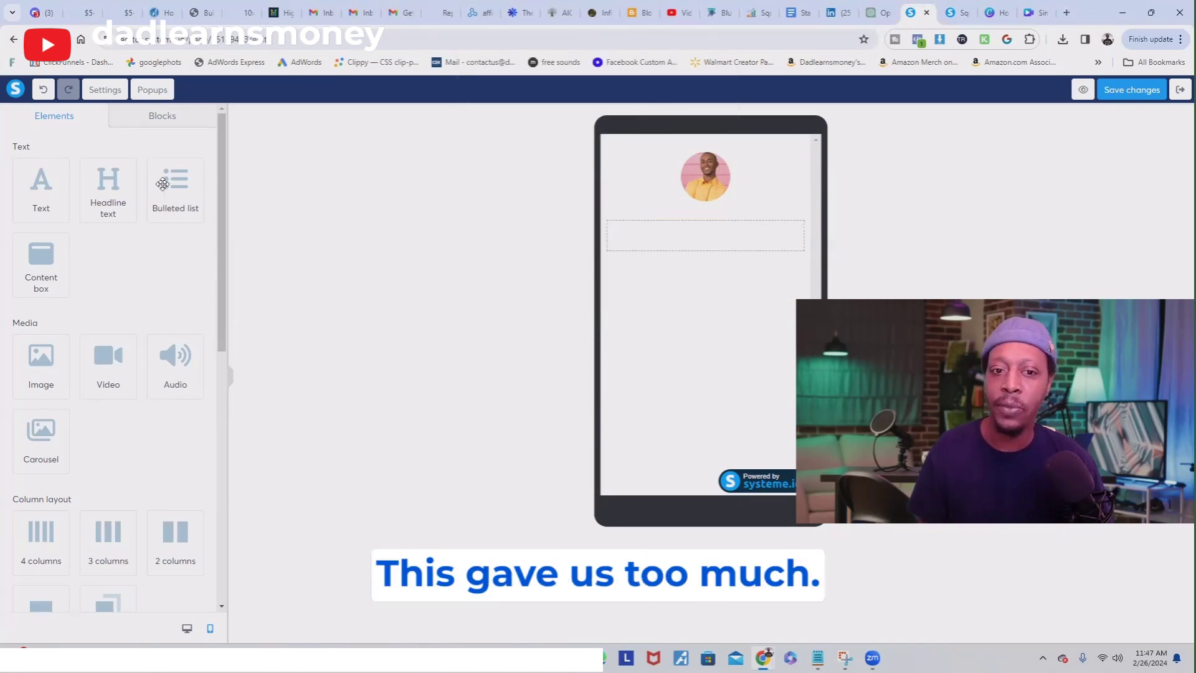
- Add a headline text element in the row under the profile picture and delete the leftover empty row below it
left_click(109, 198)
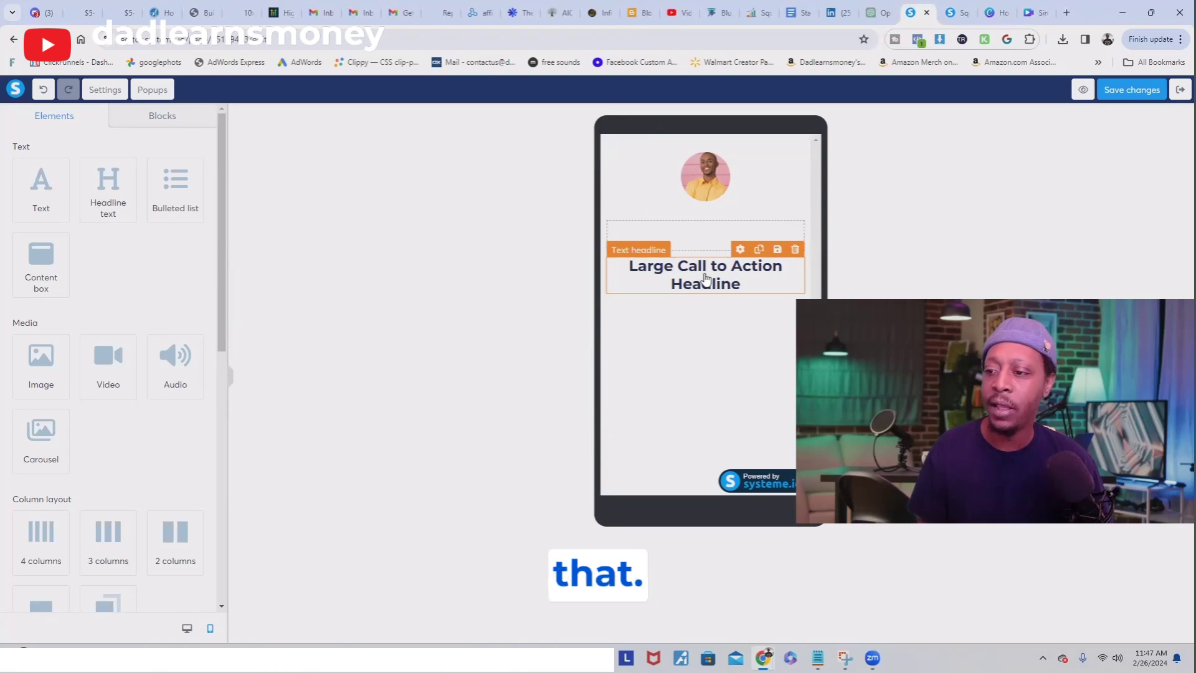
mouse_move(704, 267)
left_mouse_down()
mouse_move(703, 250)
mouse_move(691, 258)
left_mouse_up()
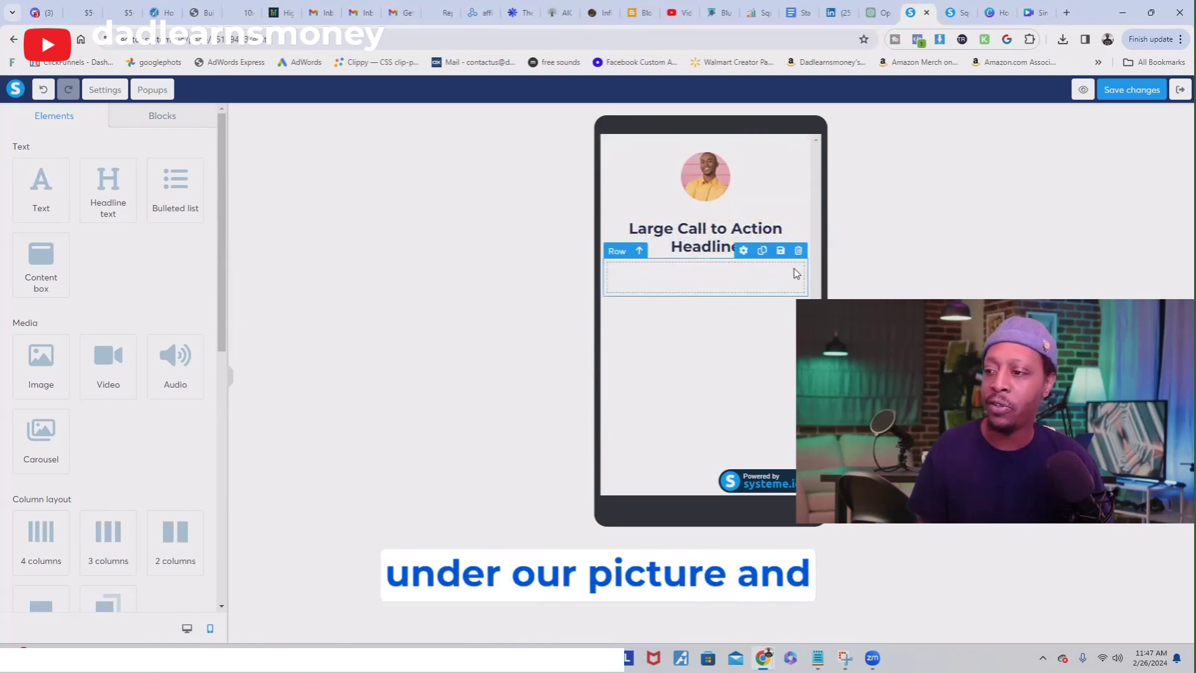
left_click(799, 252)
left_click(648, 118)
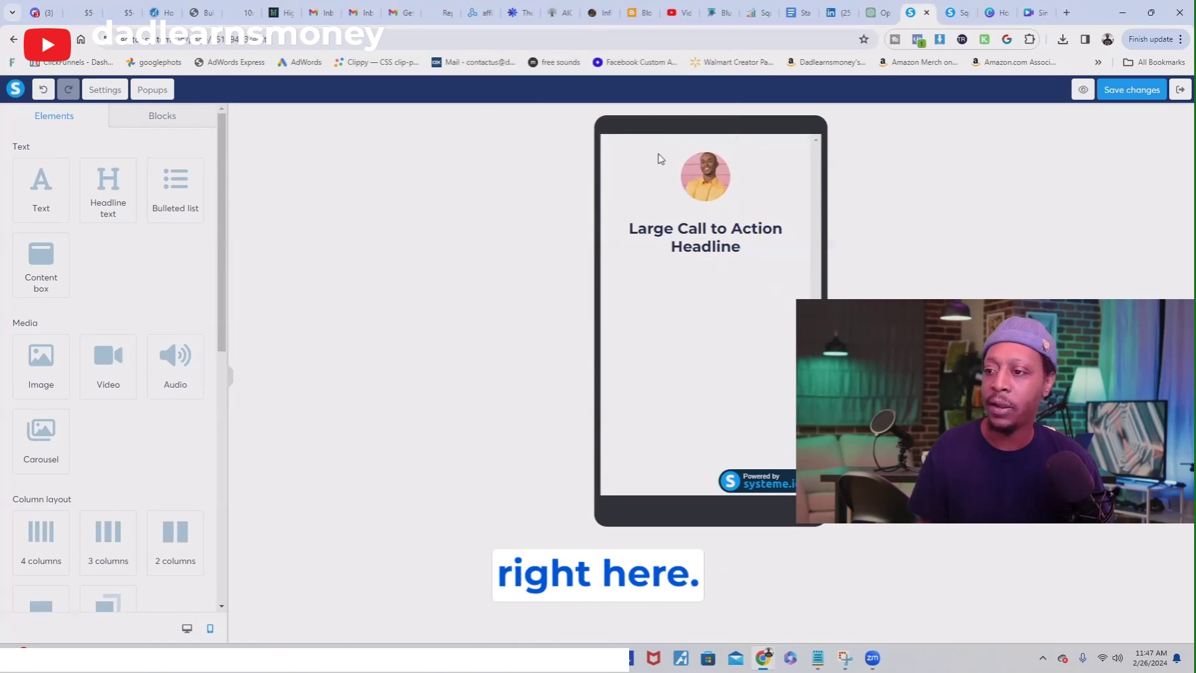
- Replace the placeholder headline text with "Dadlearnsmoney"
double_click(713, 234)
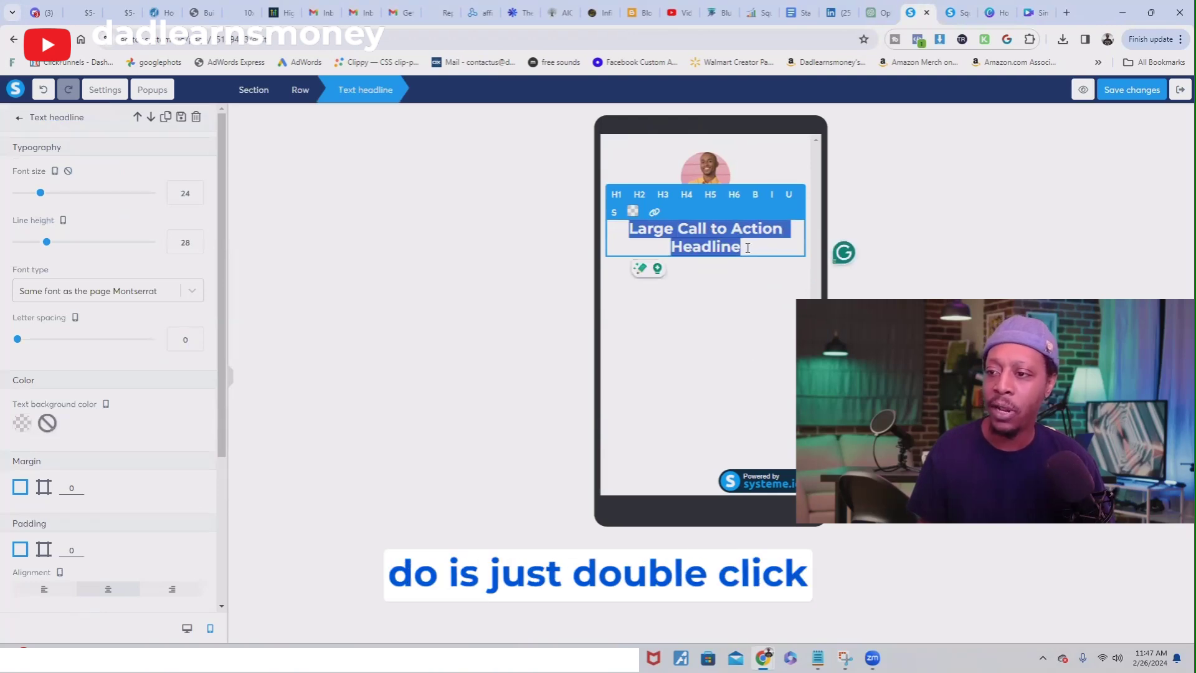
type("da")
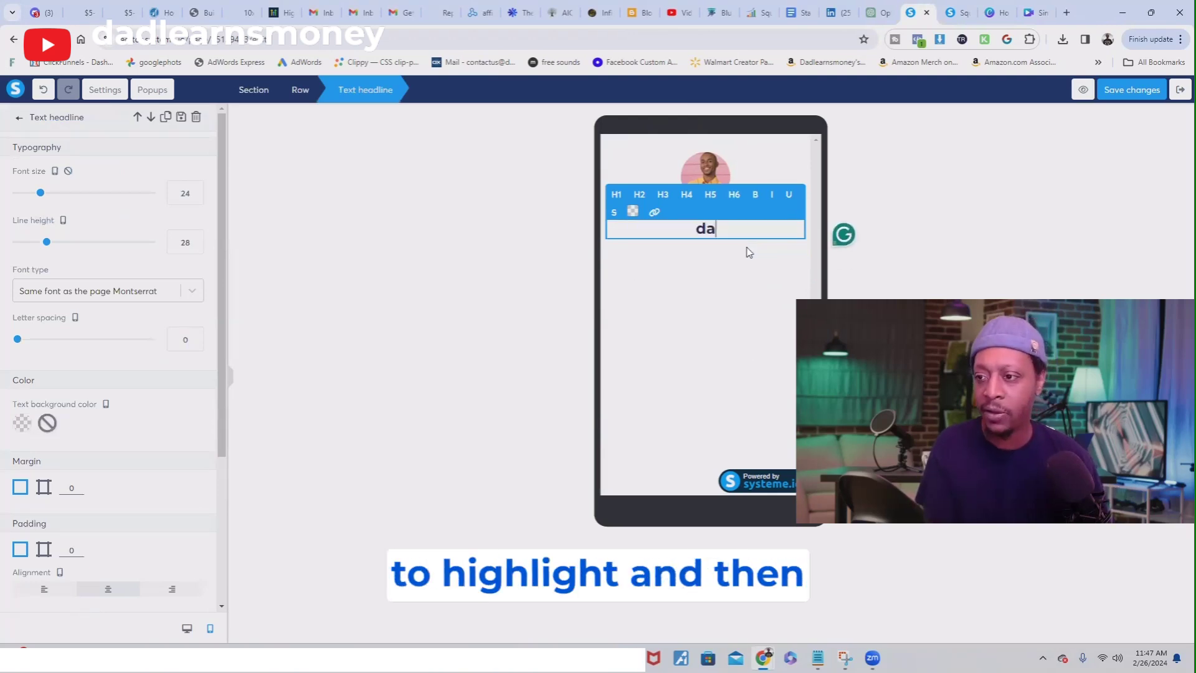
key("BackSpace")
key("BackSpace")
type("Dadlearnsmoney")
key("Escape")
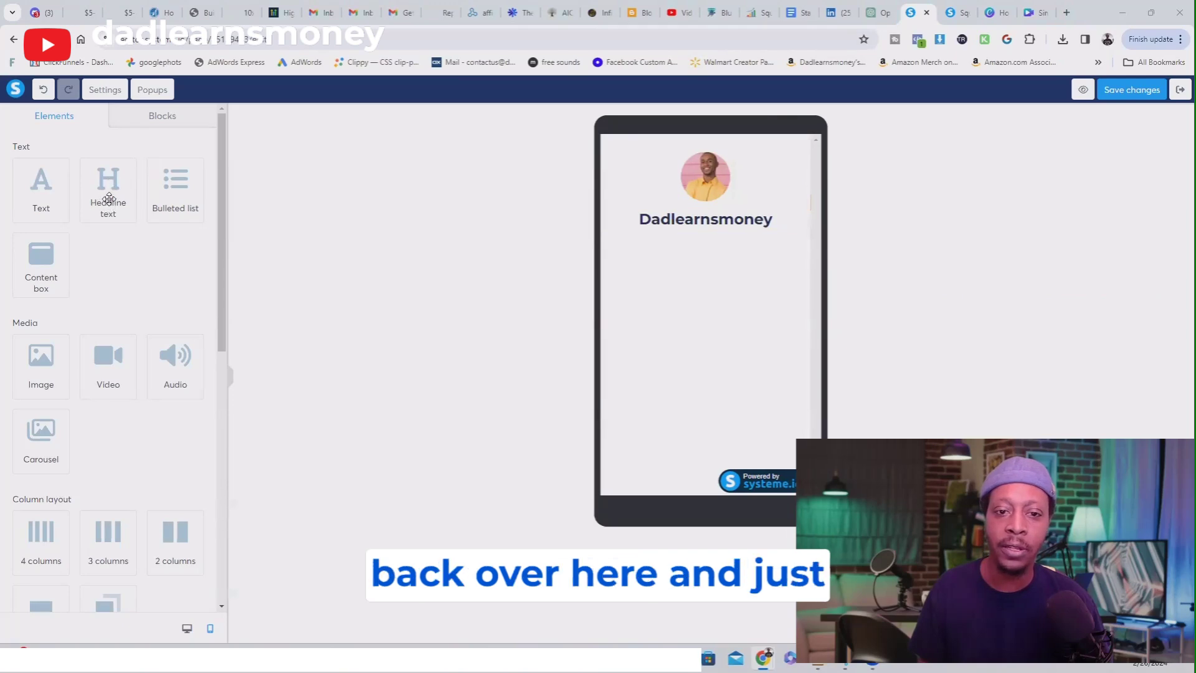
- Add a second headline reading "Digital Marketer" under the first one and set its font size to 16
left_click_drag(109, 198, 529, 249)
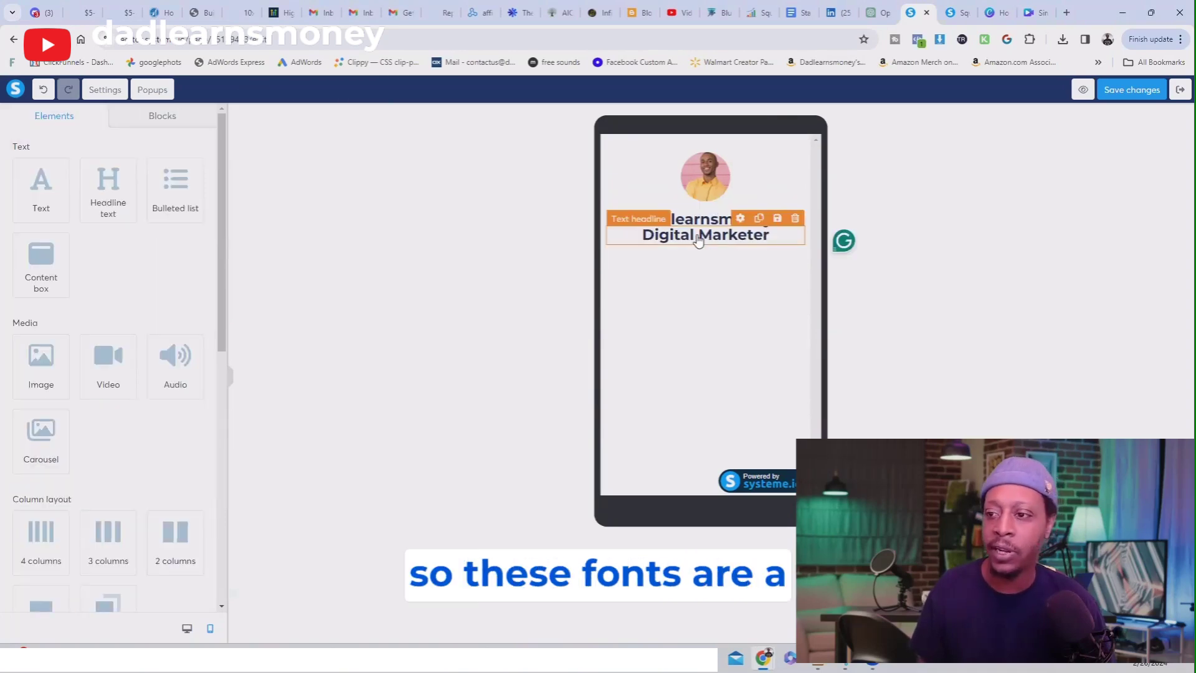
left_click(699, 236)
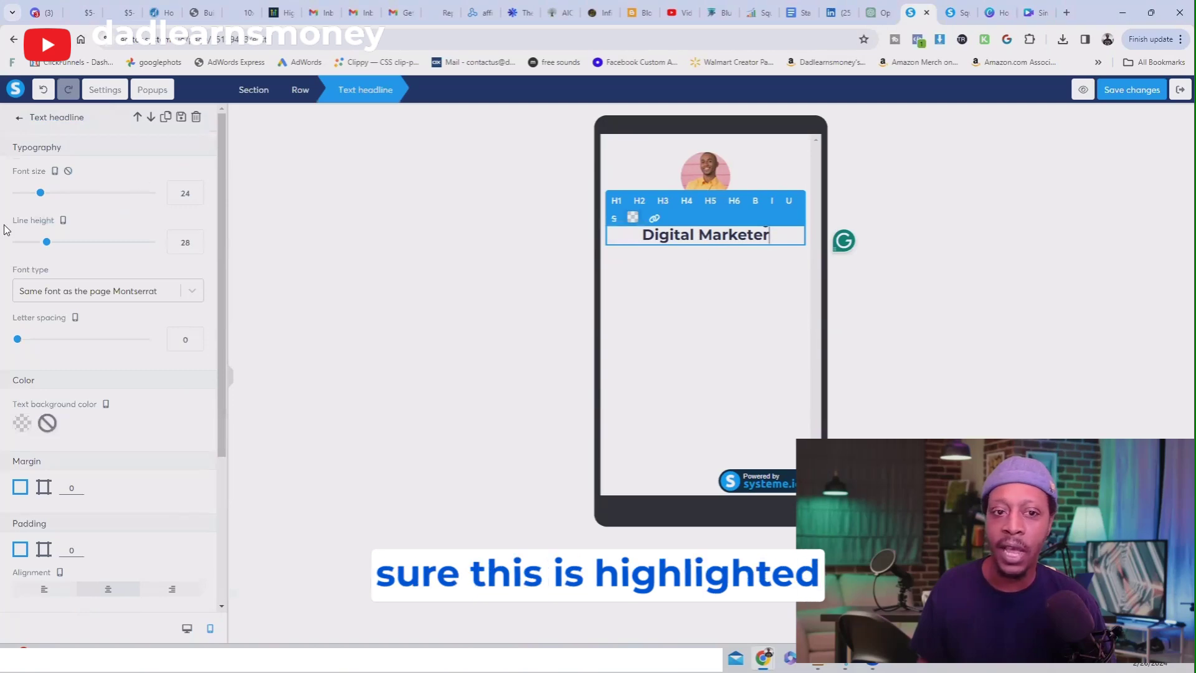
left_click_drag(40, 193, 31, 195)
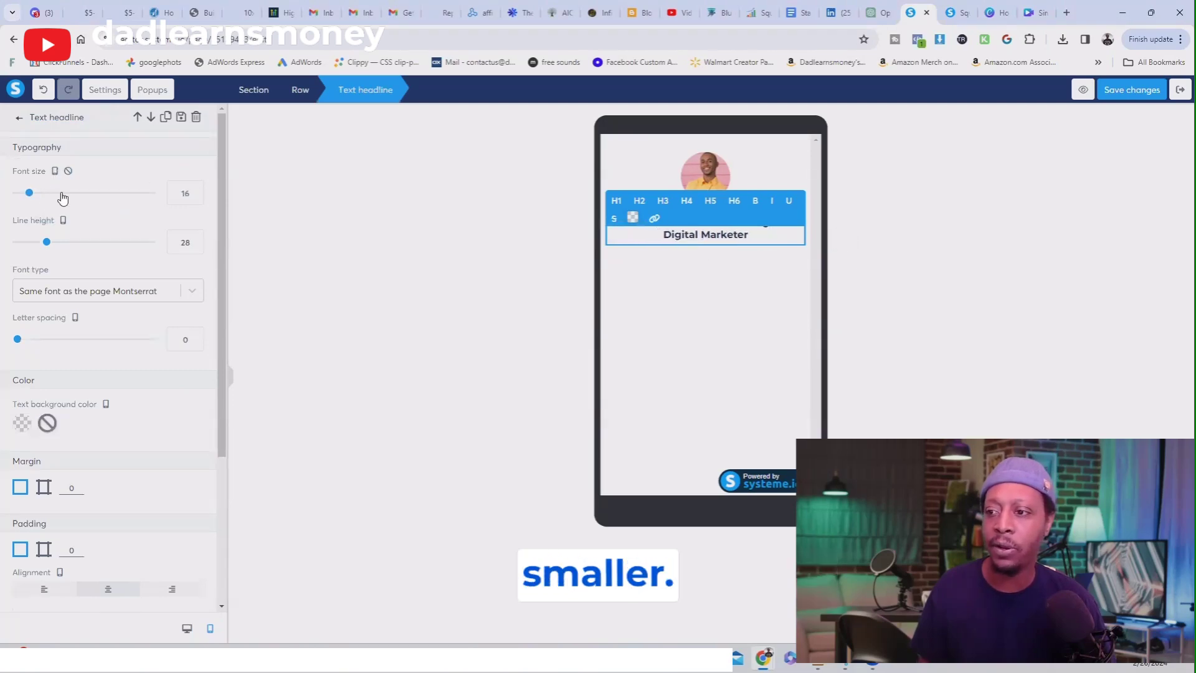
left_click(758, 294)
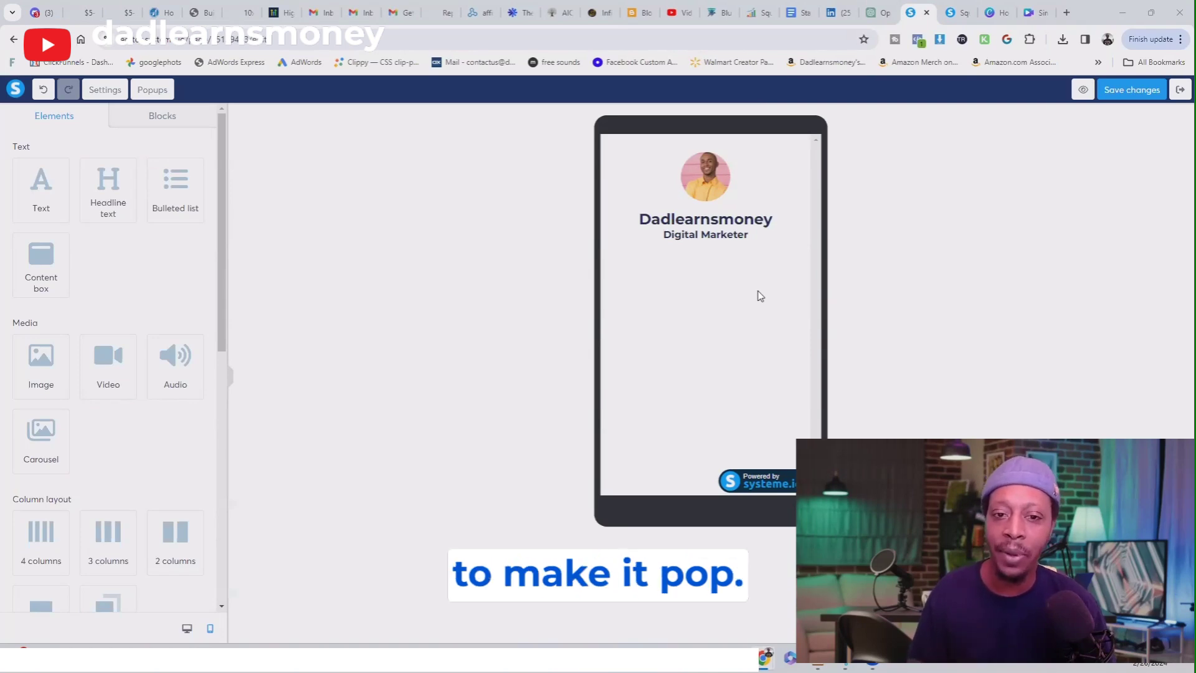
- Set the background behind the profile picture and headlines to blue, starting from the page settings
left_click(102, 92)
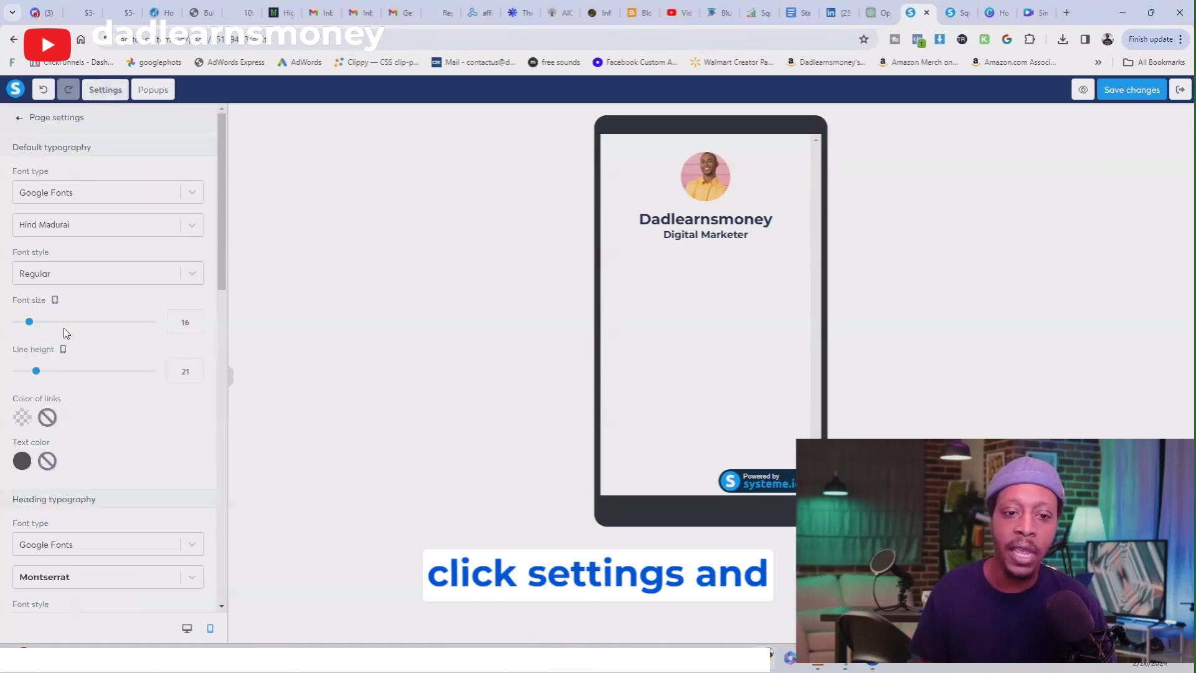
scroll(64, 329, "down", 3)
scroll(64, 329, "down", 2)
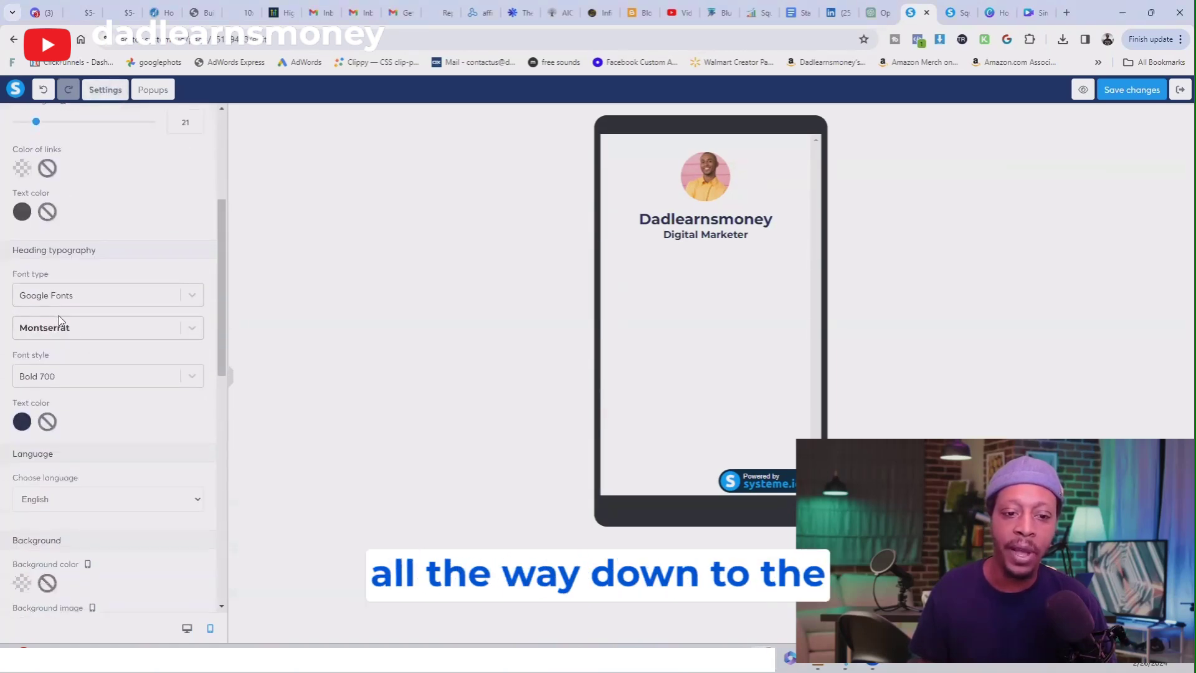
scroll(50, 393, "down", 5)
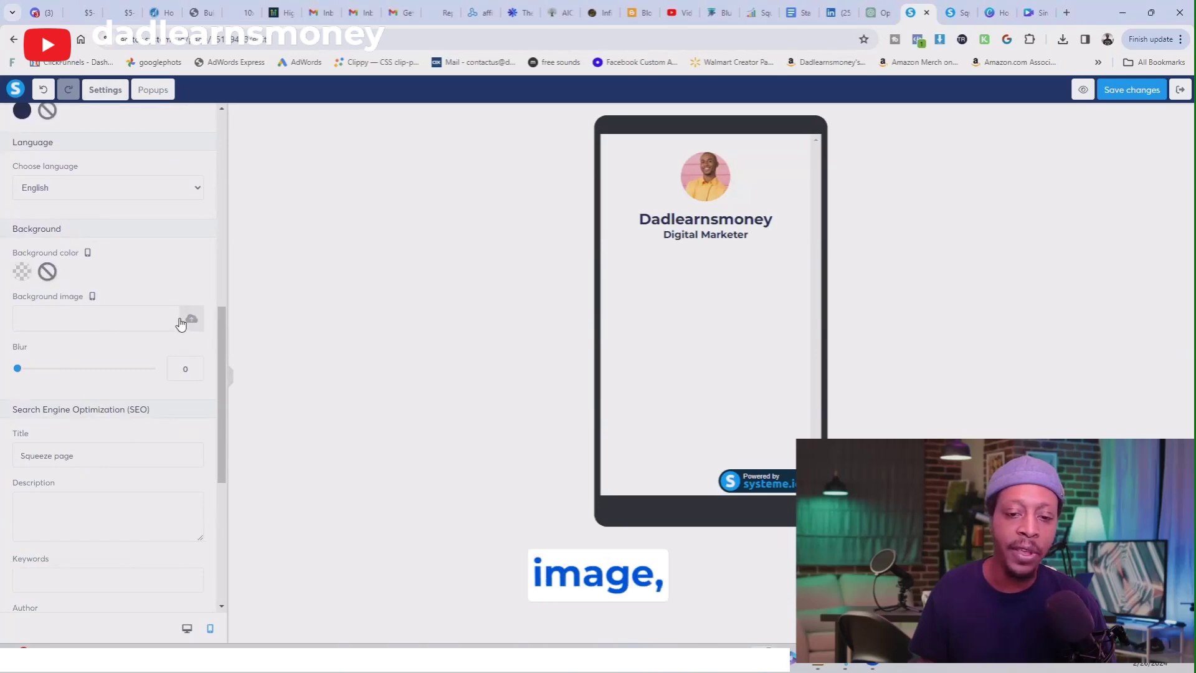
left_click(22, 271)
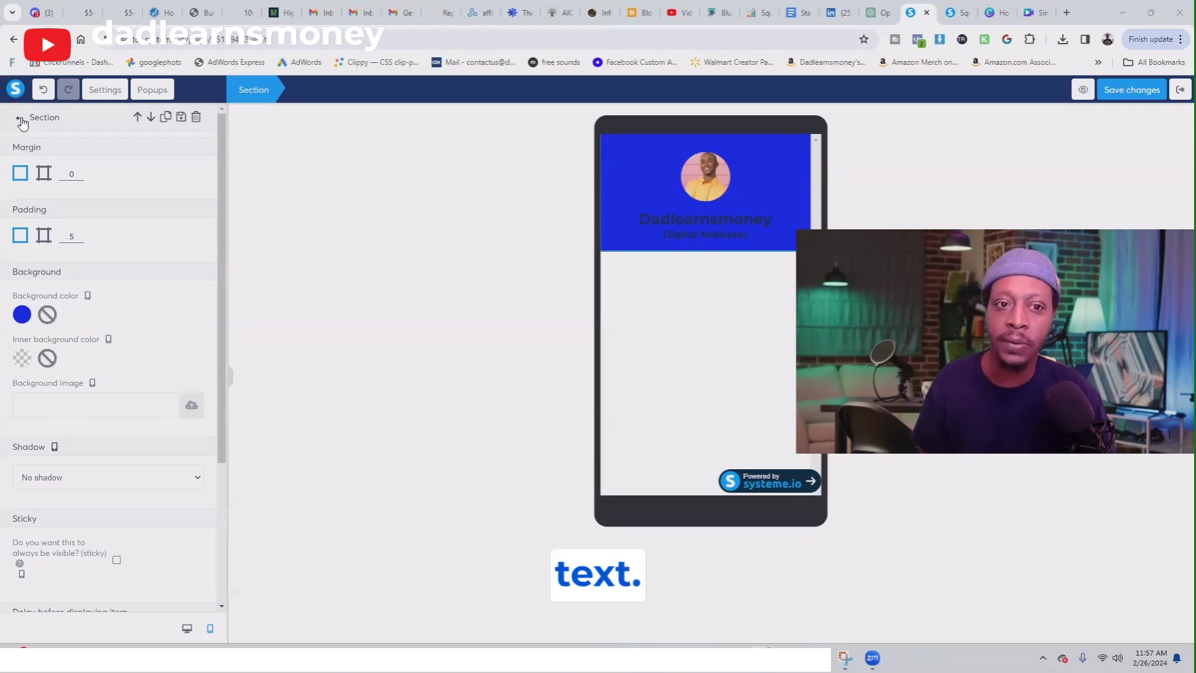
- Change the text color of the "Dadlearnsmoney" and "Digital Marketer" headlines to white
left_click(698, 218)
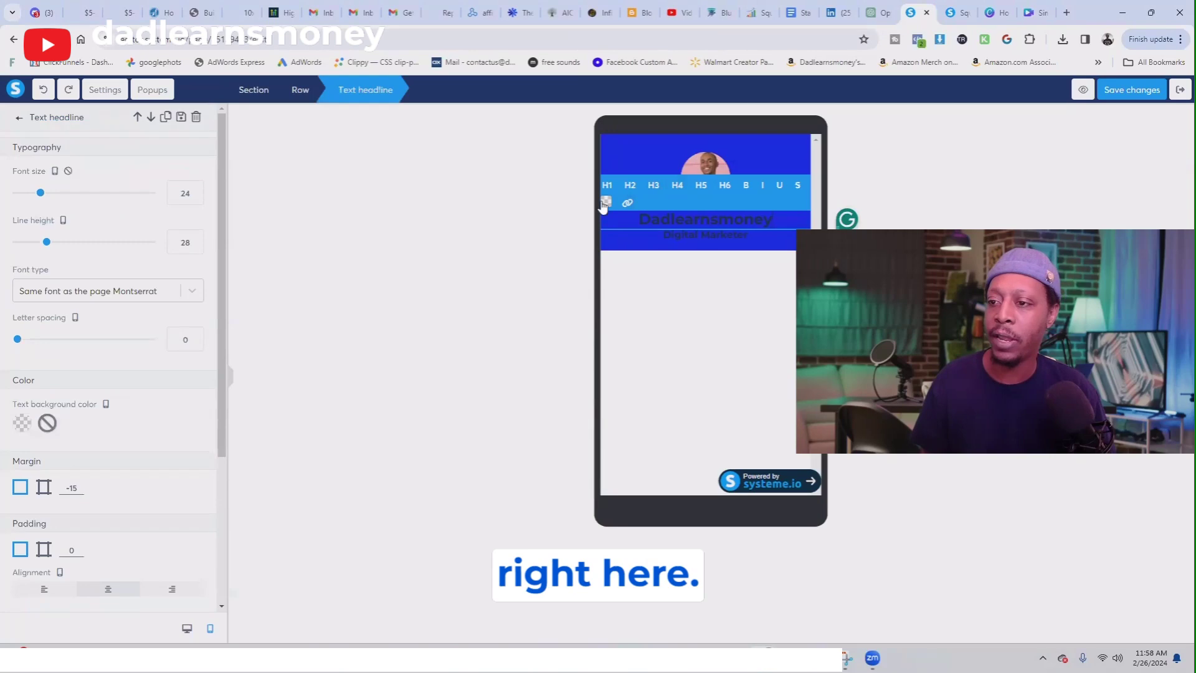
left_click(606, 202)
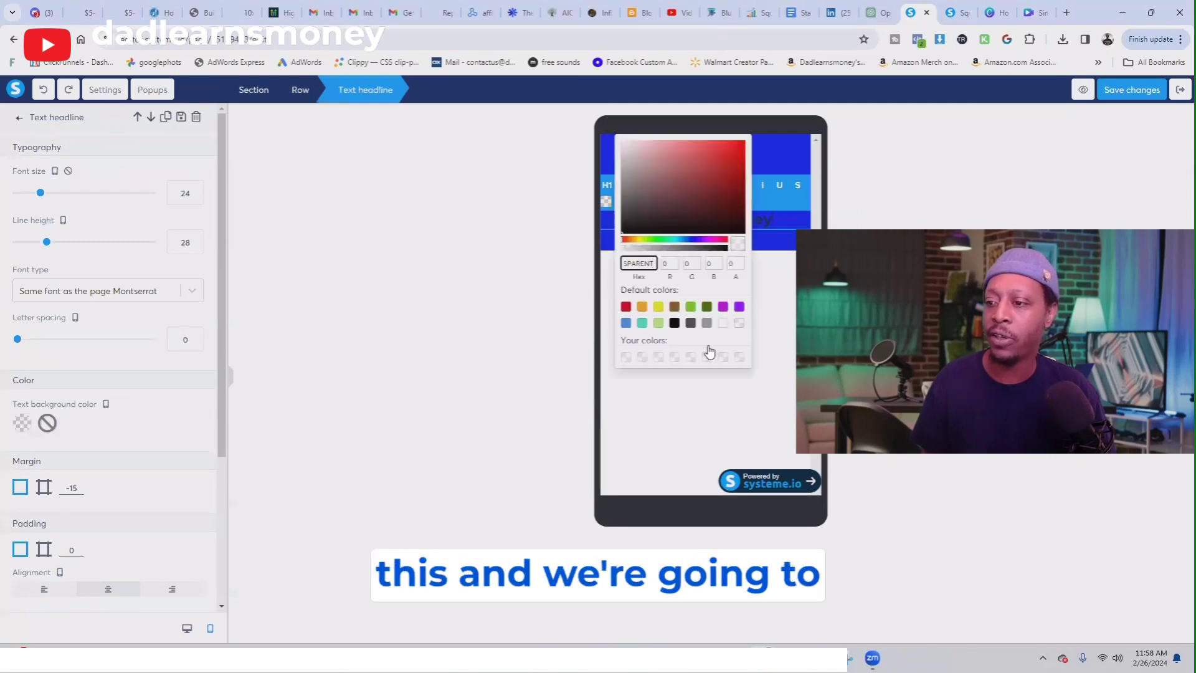
left_click(695, 231)
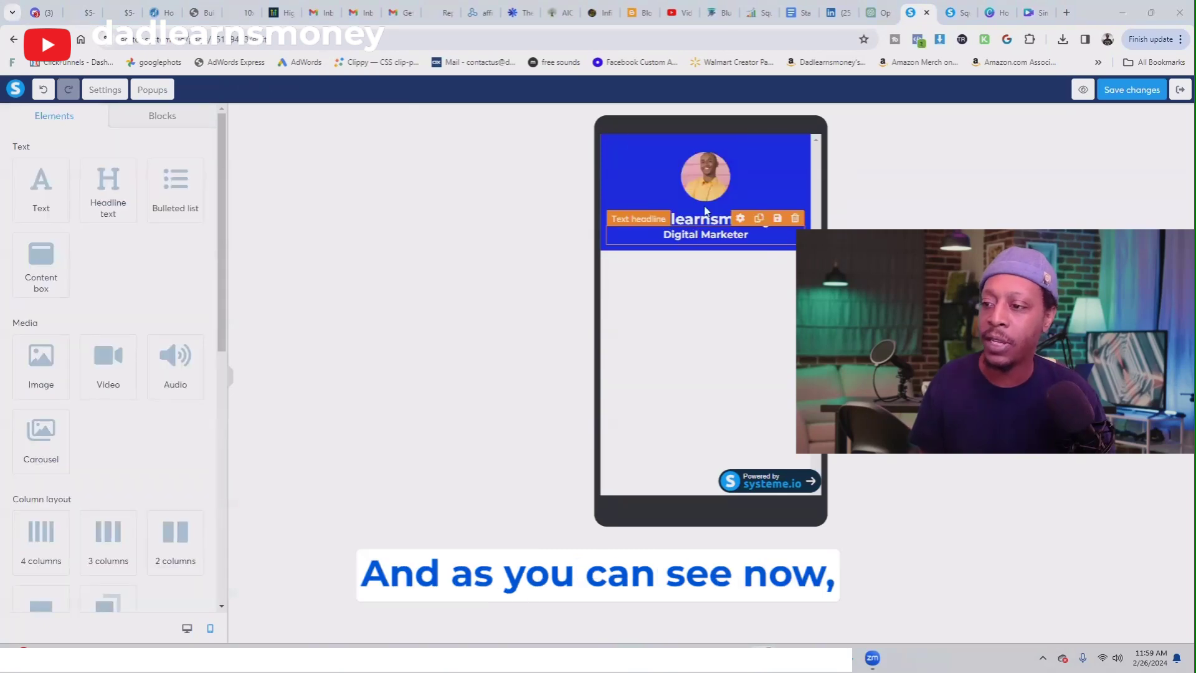
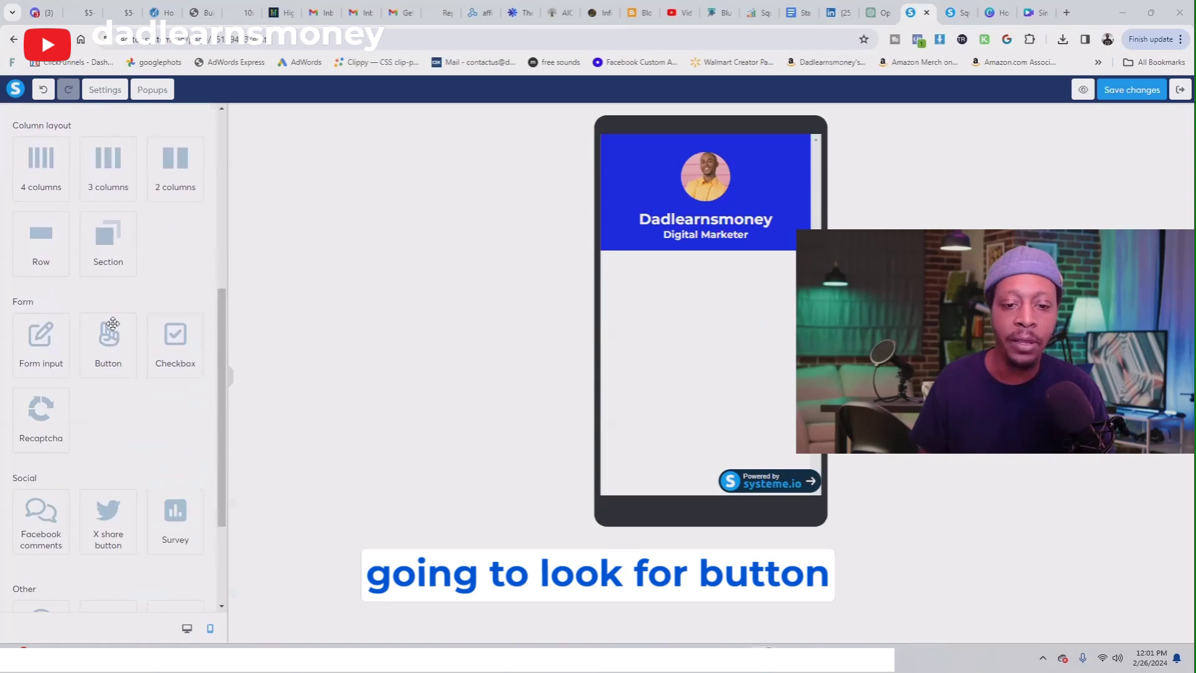
- Add a button below the "Digital Marketer" headline and set its click action to Open URL
left_click(108, 346)
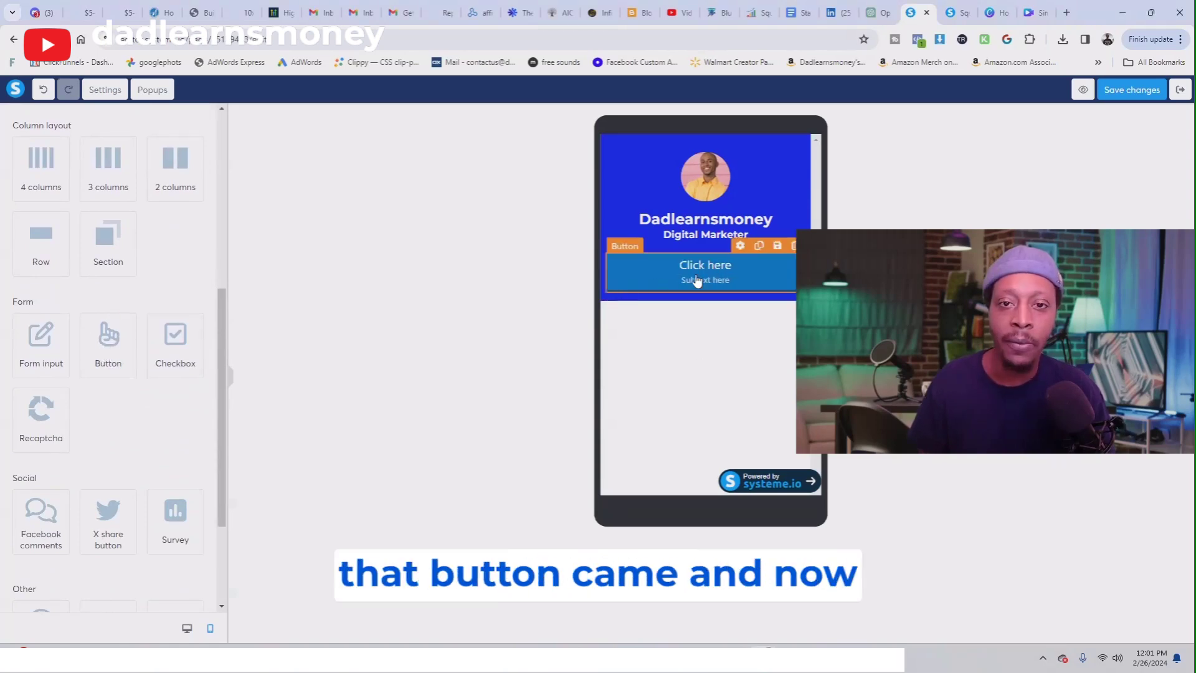
left_click(659, 284)
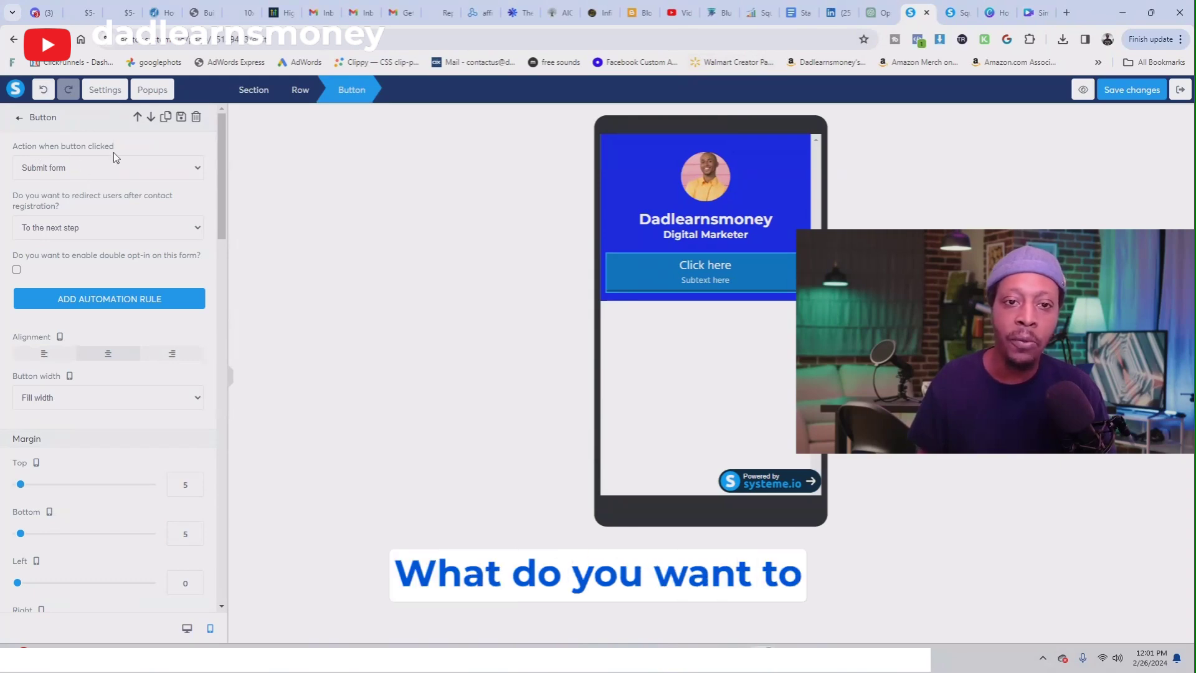
left_click(83, 163)
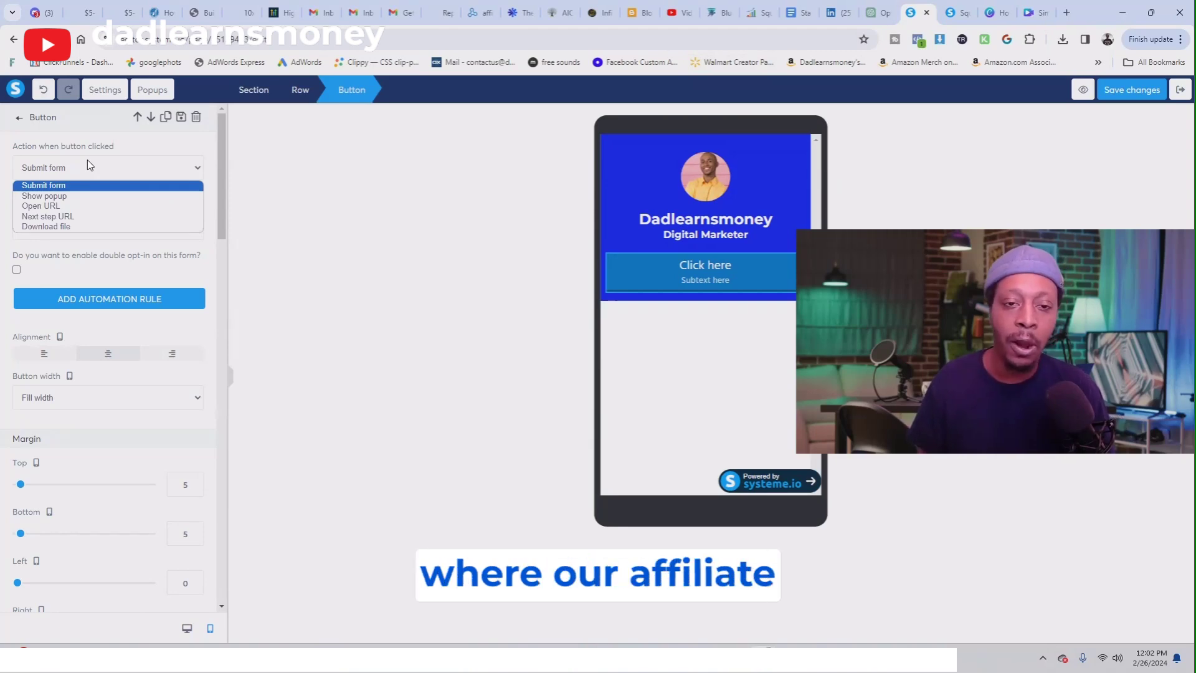
left_click(90, 205)
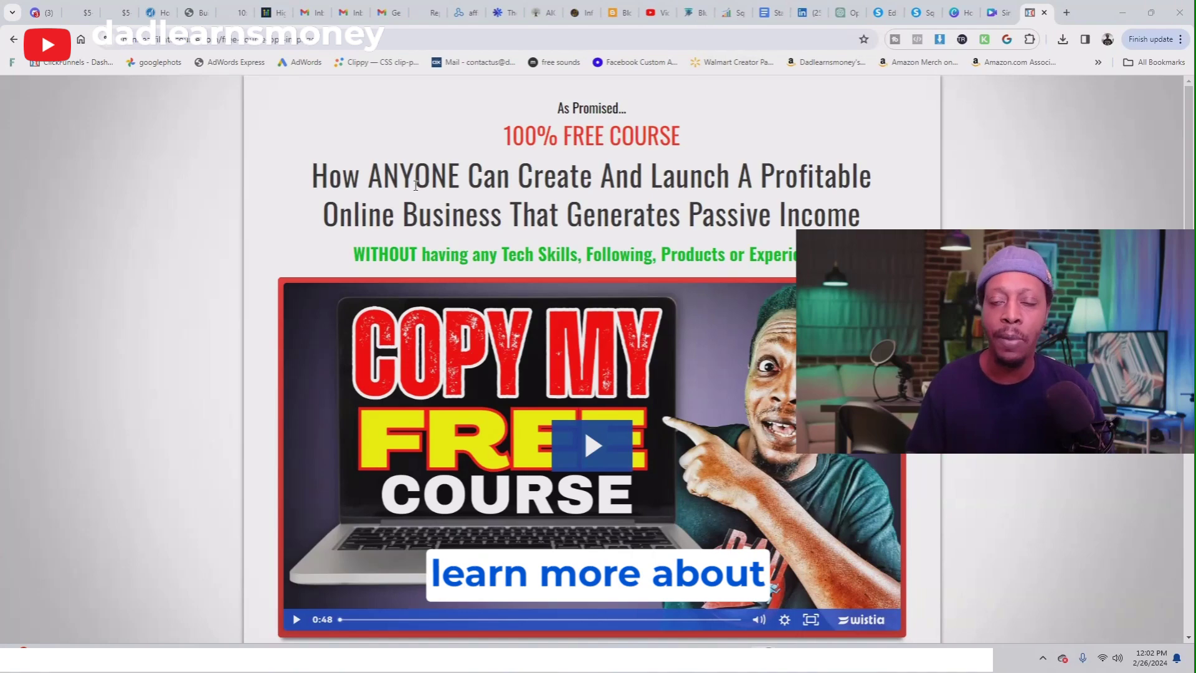
- Copy the web address of the free course page open in another browser tab
left_click(249, 39)
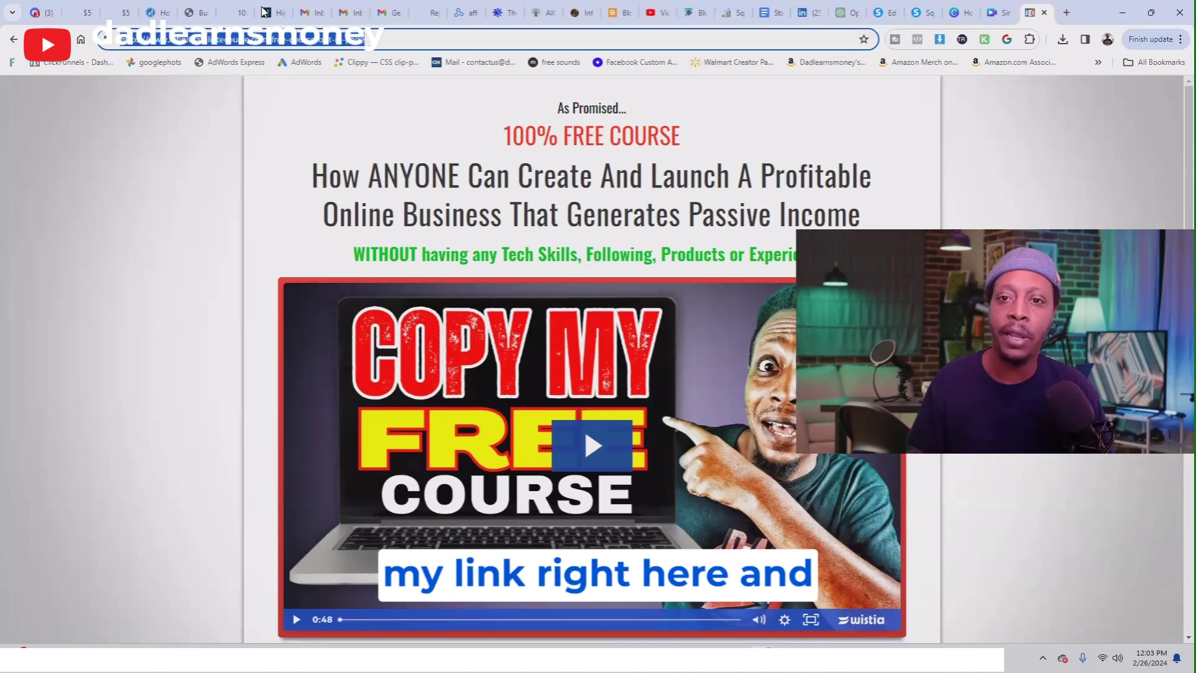
right_click(252, 40)
left_click(313, 155)
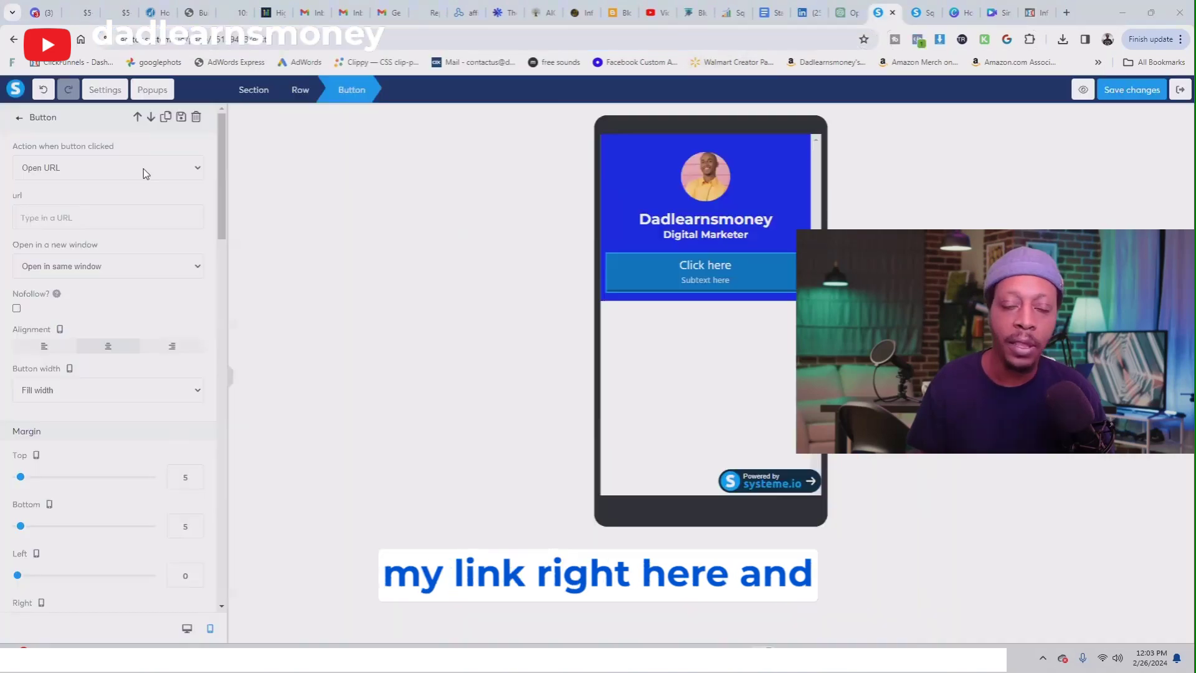
- Paste the copied free course link as the button's URL and make it open in a new window
left_click(101, 218)
right_click(57, 217)
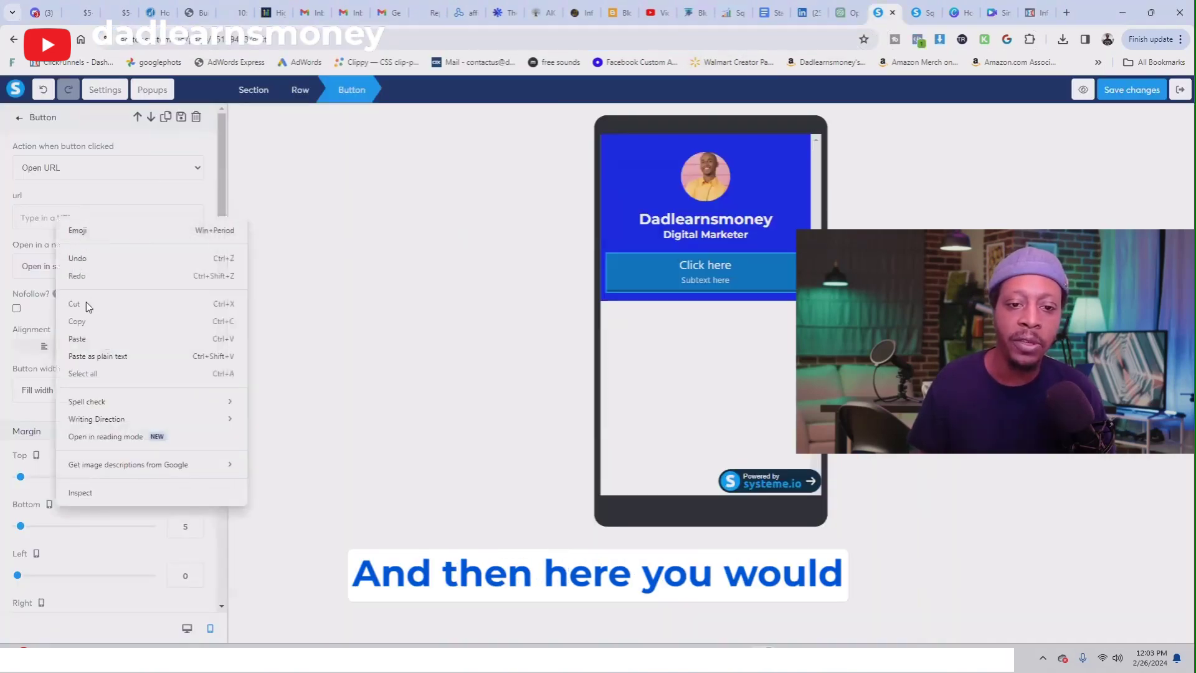
left_click(82, 338)
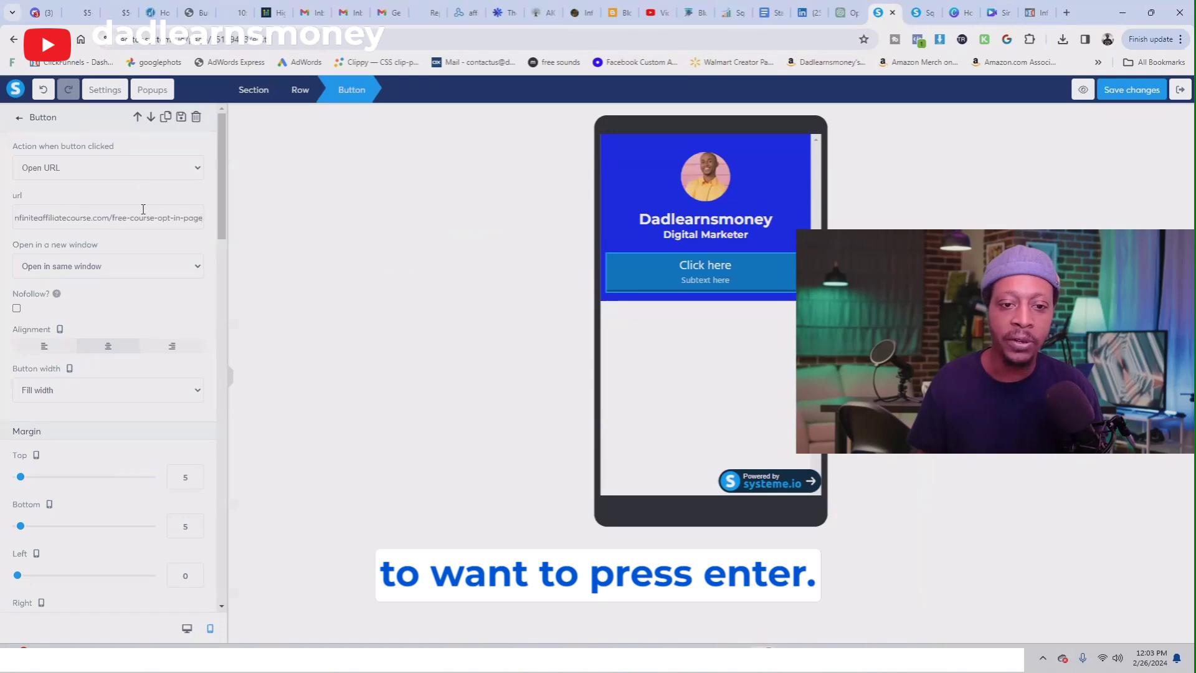
key("Return")
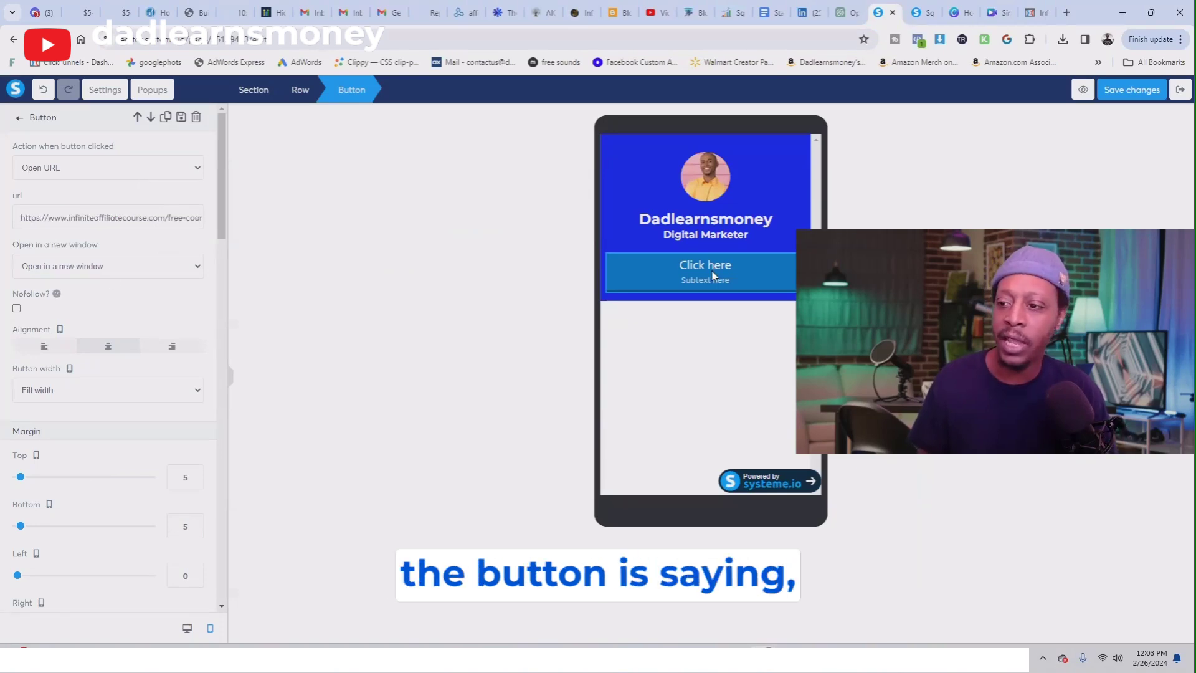
key("Escape")
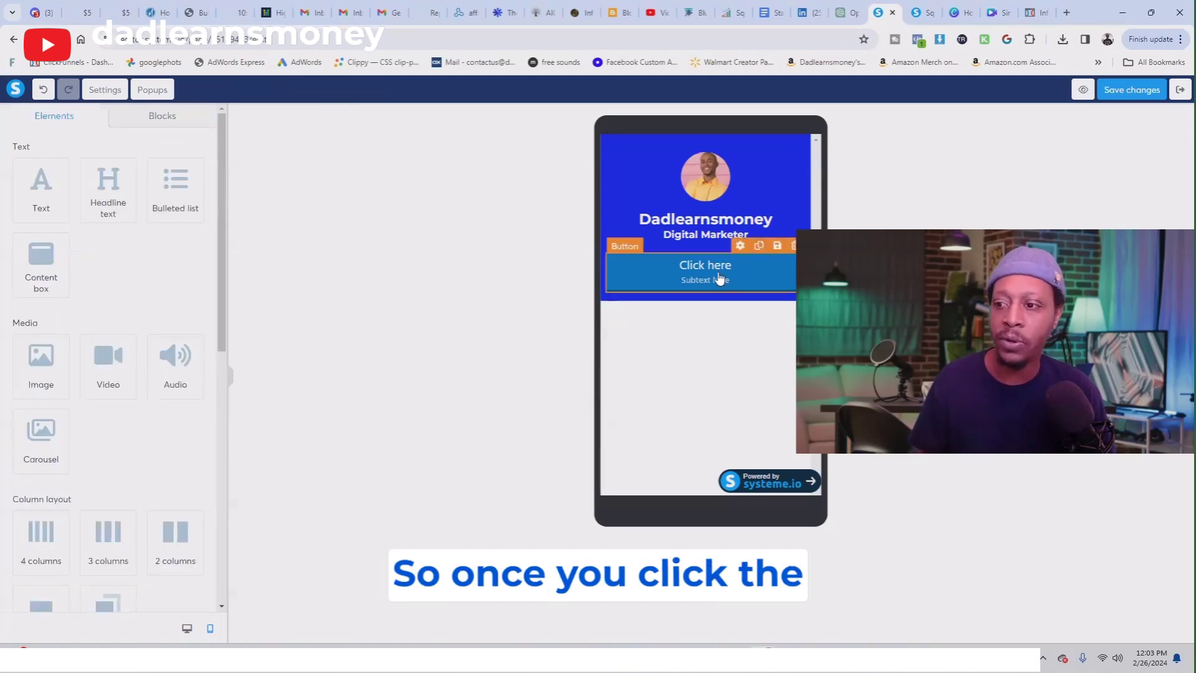
- Change the button text to "Get Your Free Course" and remove its subtext
left_click(721, 278)
scroll(55, 237, "down", 5)
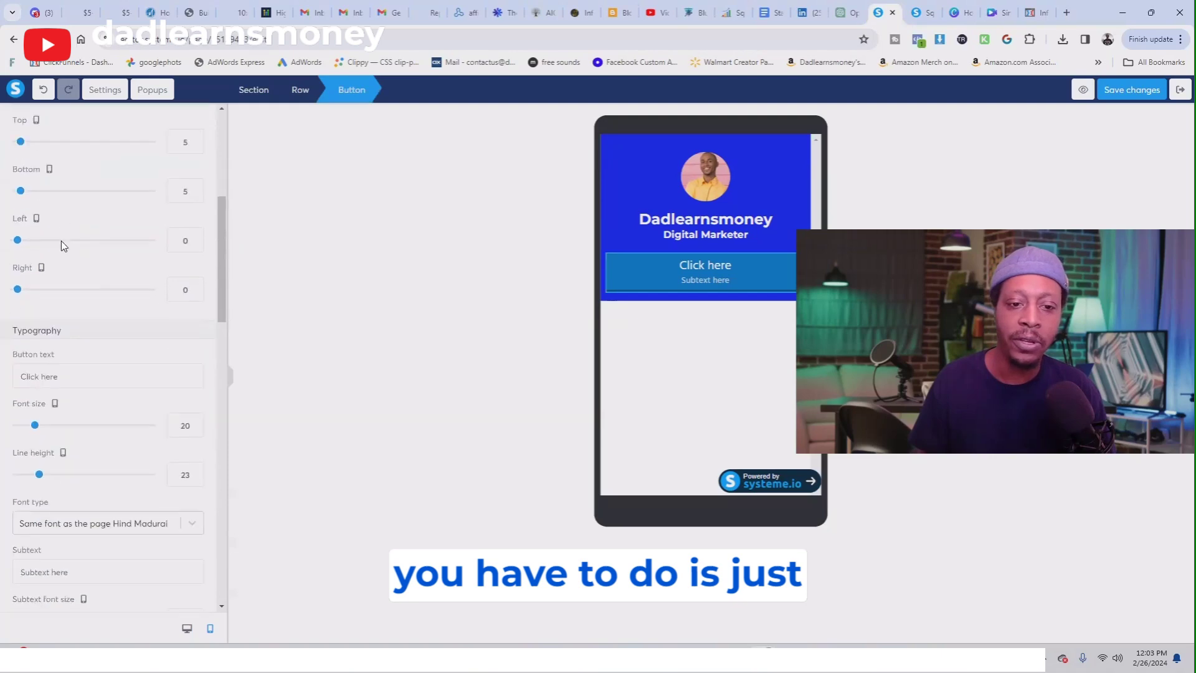
scroll(62, 240, "down", 1)
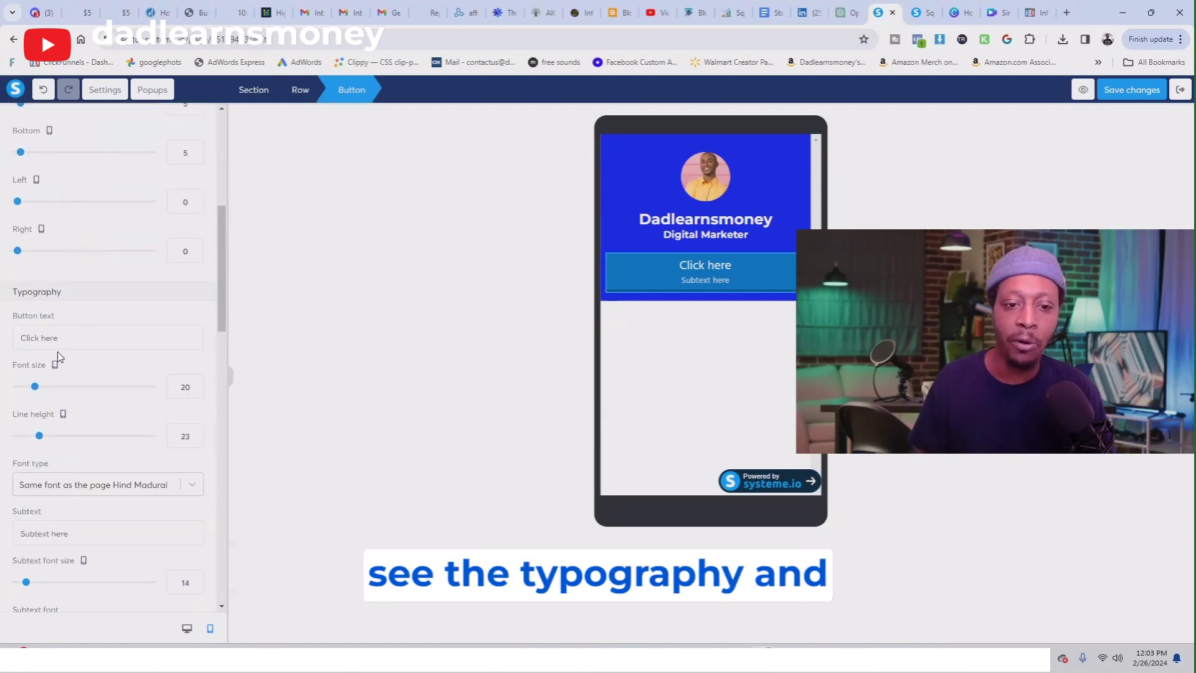
triple_click(65, 341)
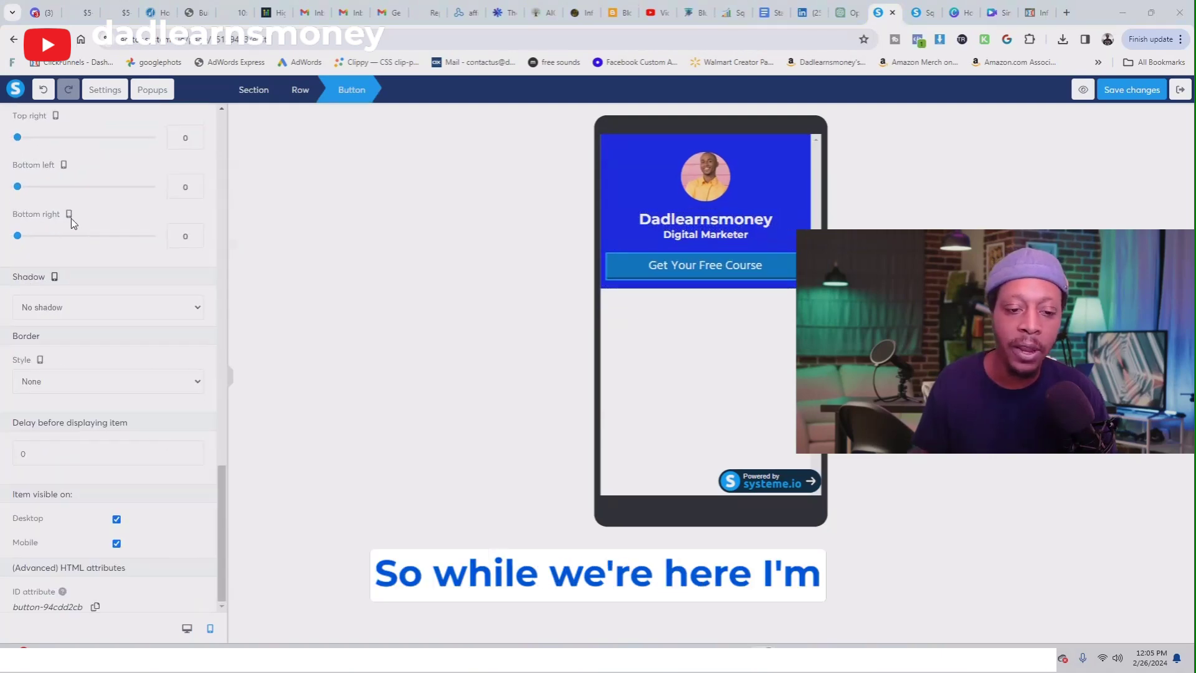
- Style the "Get Your Free Course" button with a solid white border, rounded corners and background color 4663F1
scroll(90, 225, "up", 3)
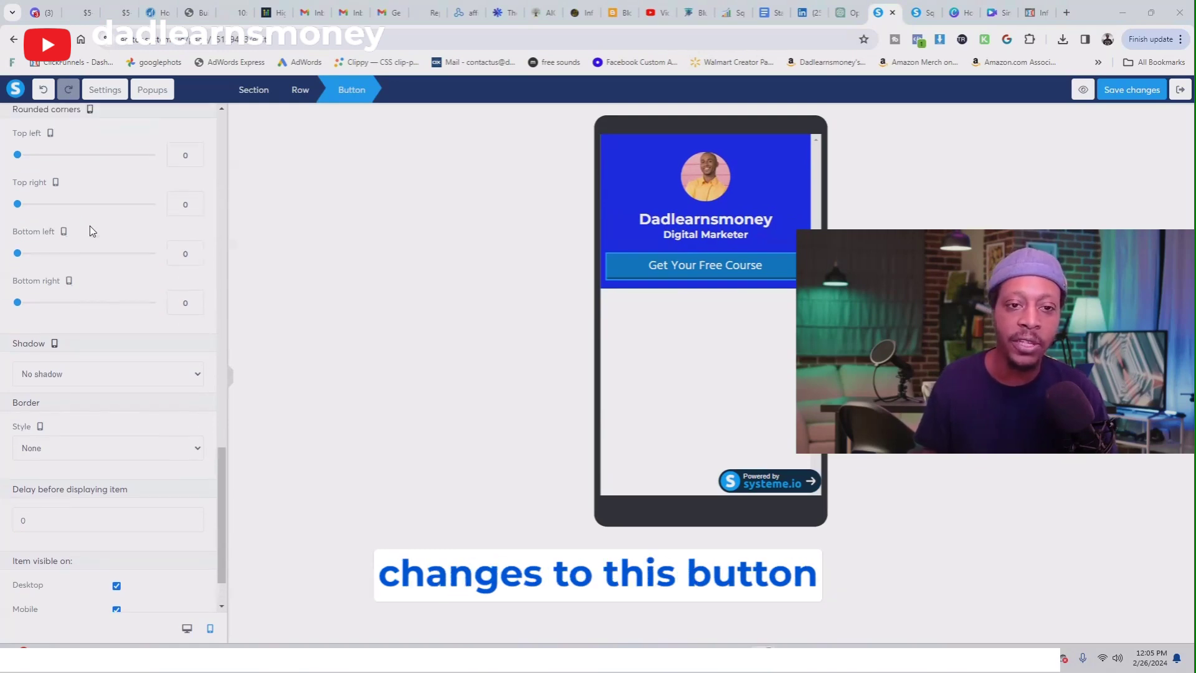
scroll(81, 312, "down", 3)
left_click(75, 382)
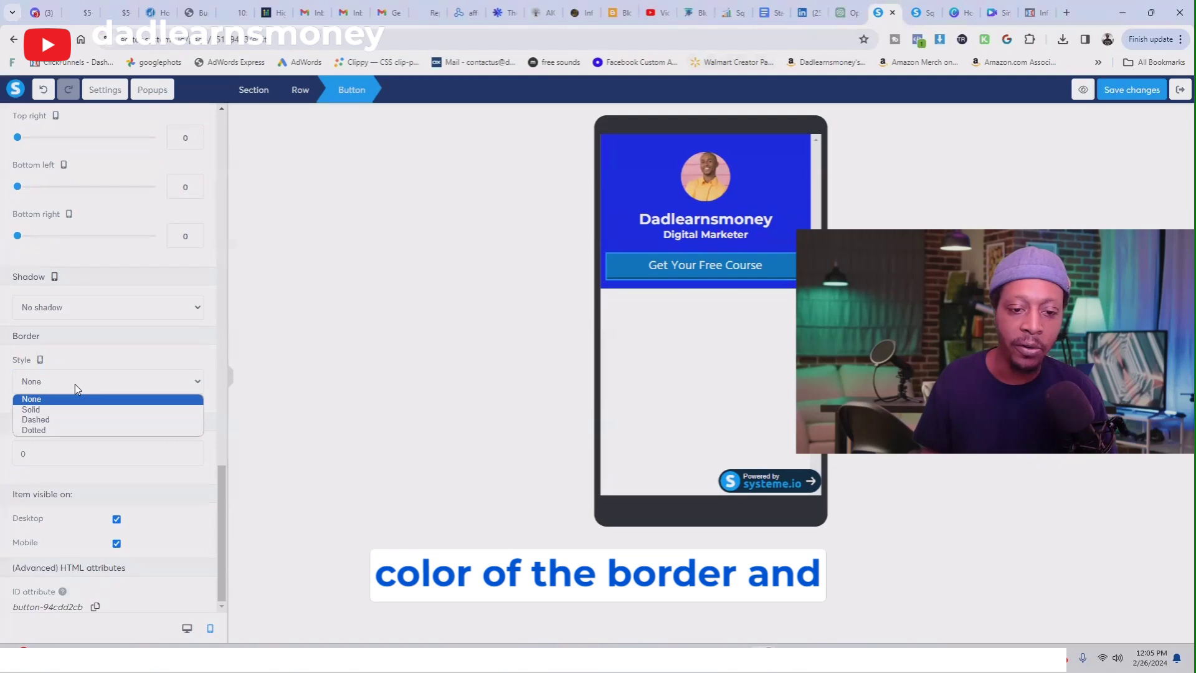
left_click(67, 409)
scroll(68, 374, "down", 3)
left_click(20, 304)
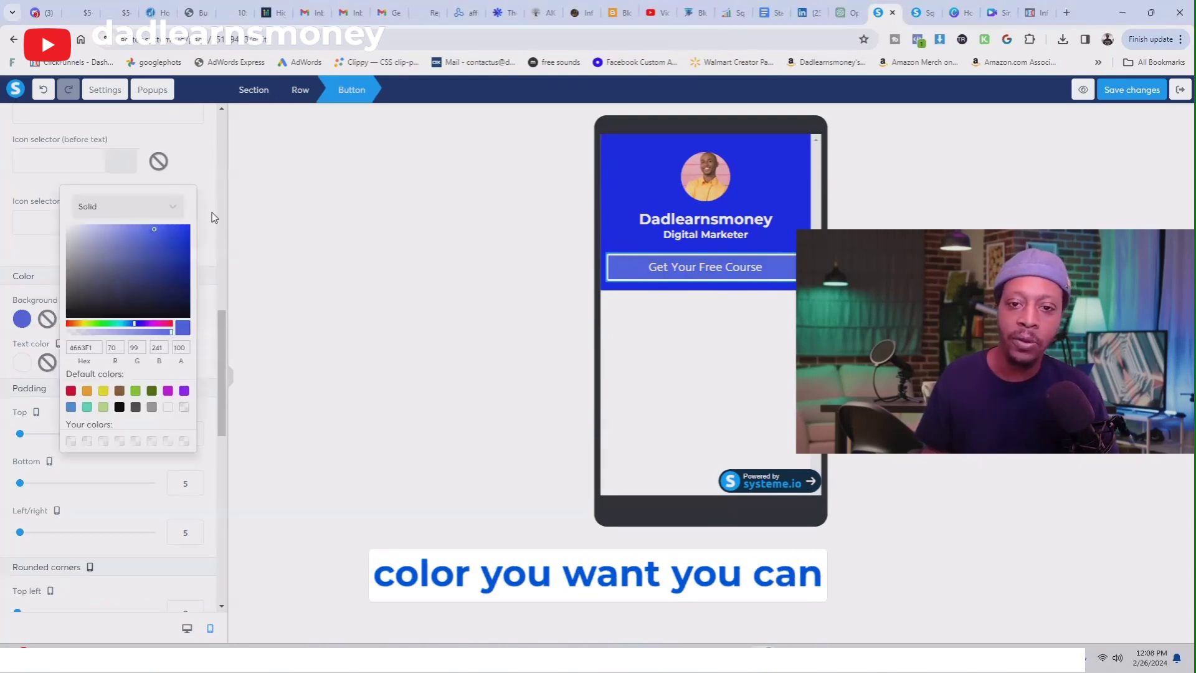
left_click(211, 230)
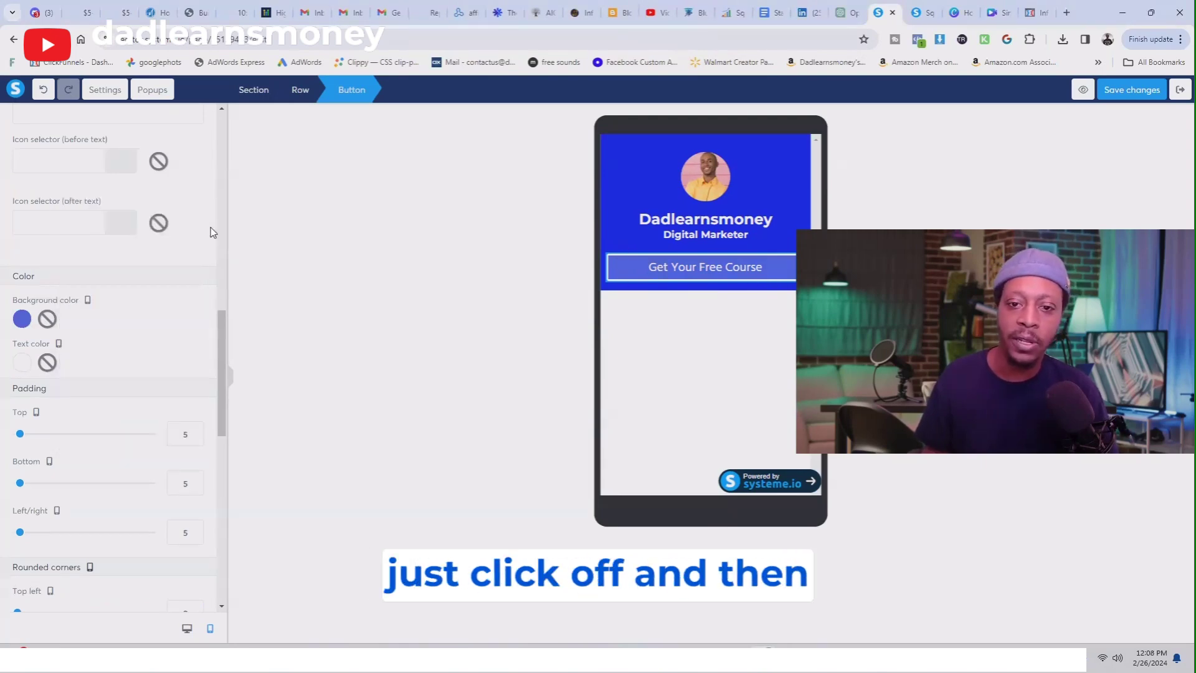
left_click(436, 250)
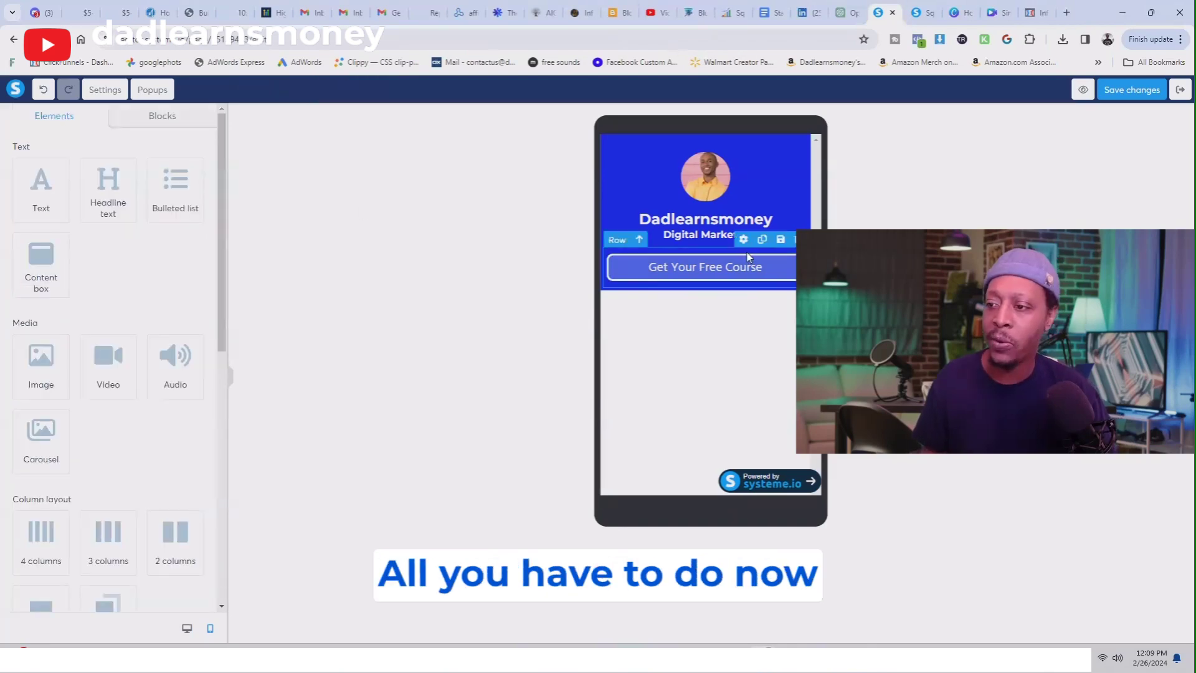
- Duplicate the row containing the button, and duplicate the copied button twice to make four stacked buttons
left_click(762, 240)
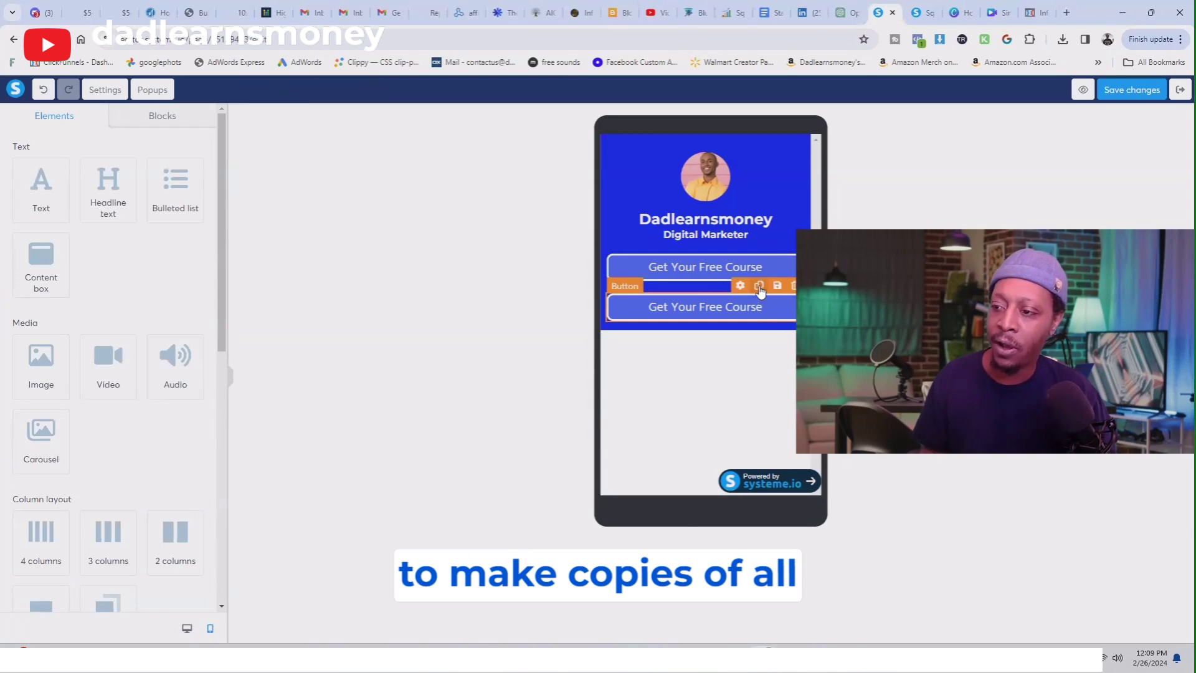
left_click(761, 288)
left_click(761, 292)
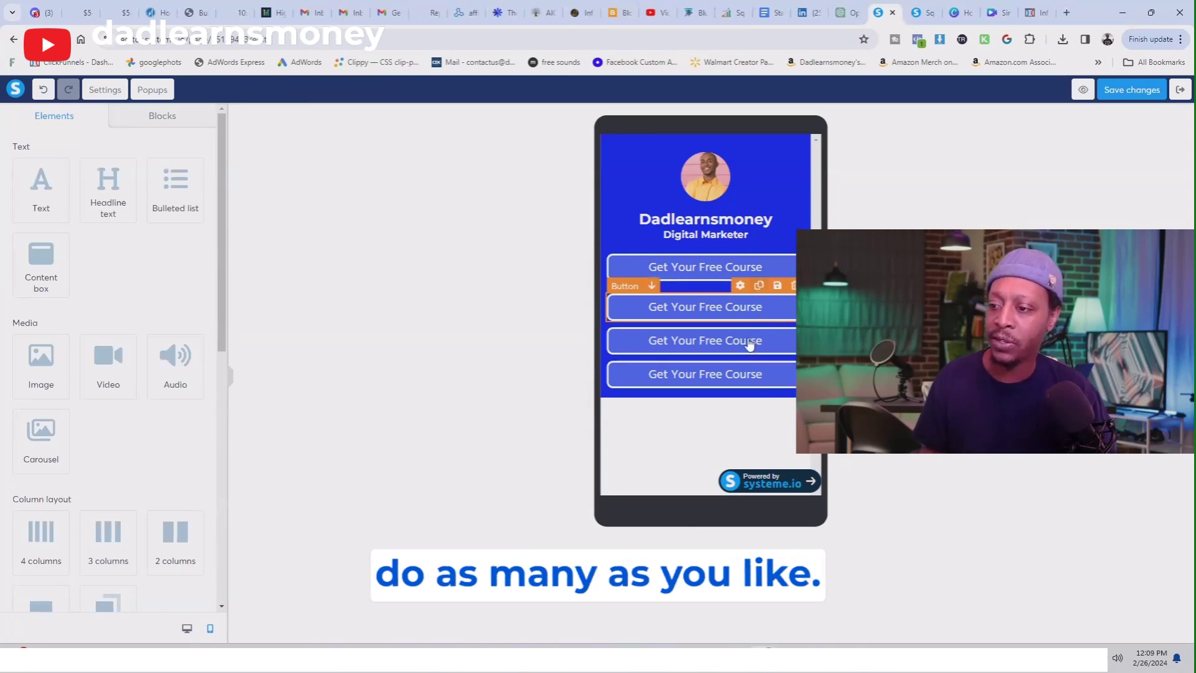
left_click(750, 343)
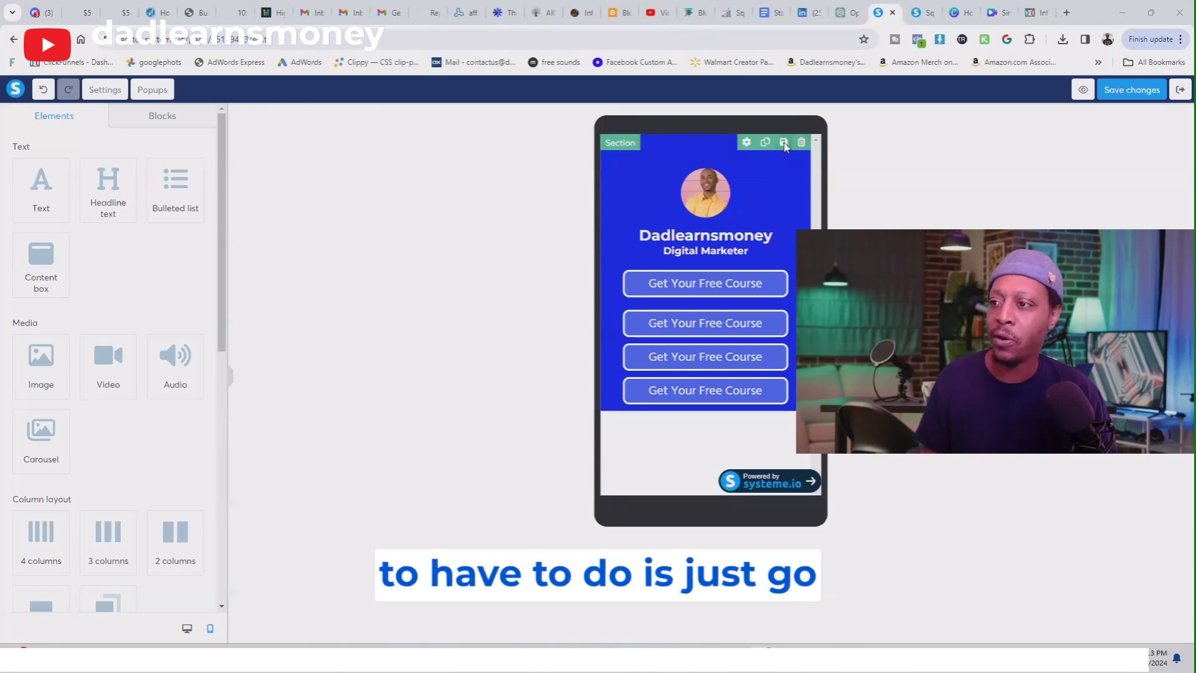
- Increase the blue section's bottom padding to 140 so the background fills the phone screen
left_click(747, 142)
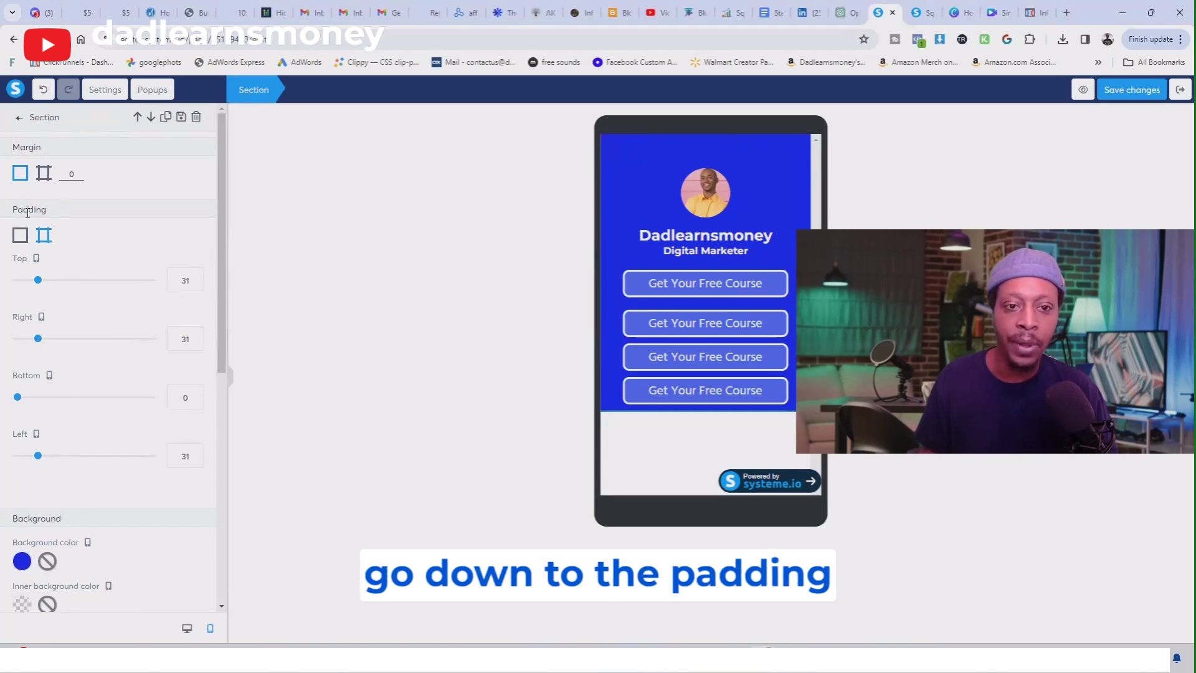
left_click_drag(17, 400, 112, 400)
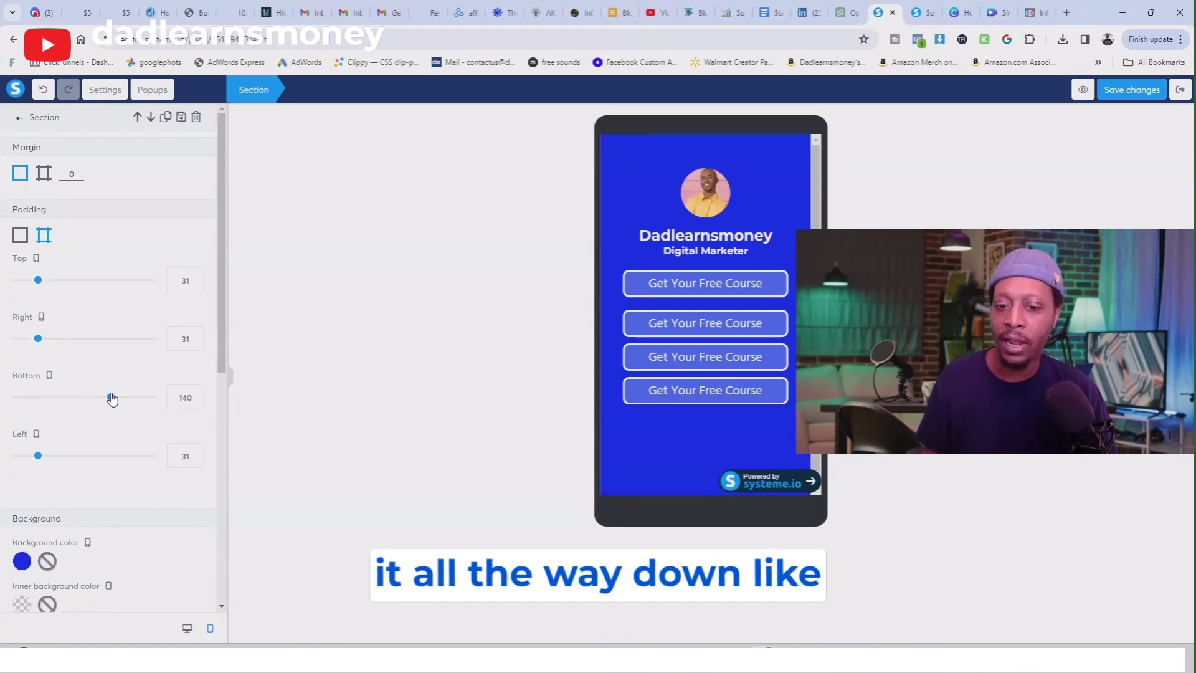